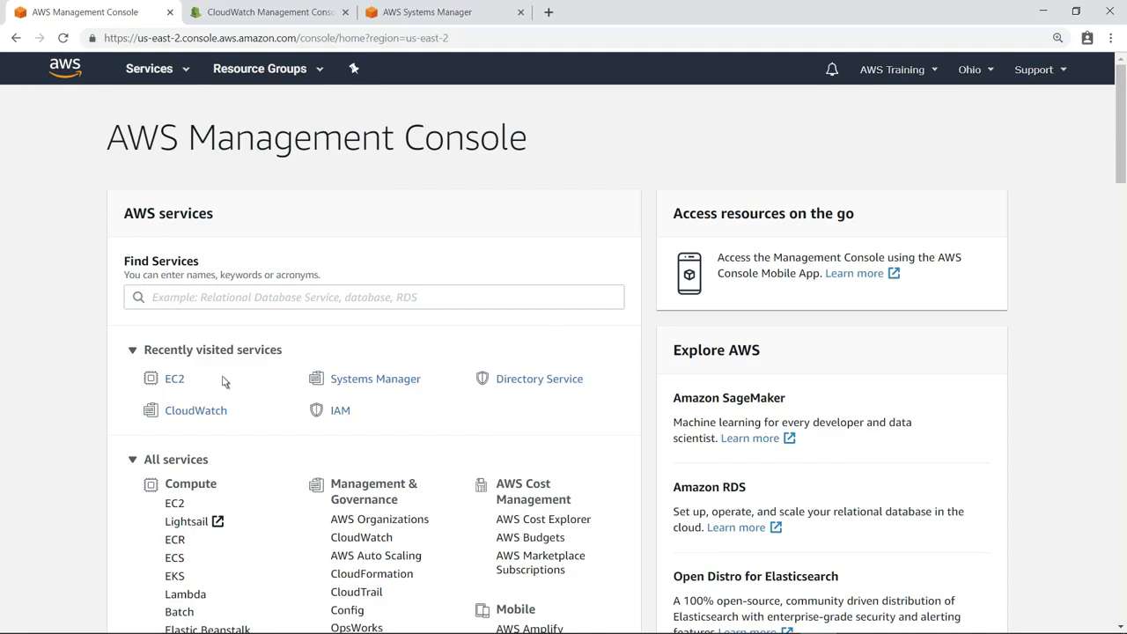
# Open the list of running EC2 instances and connect to WindowsServer1
pyautogui.click(175, 380)
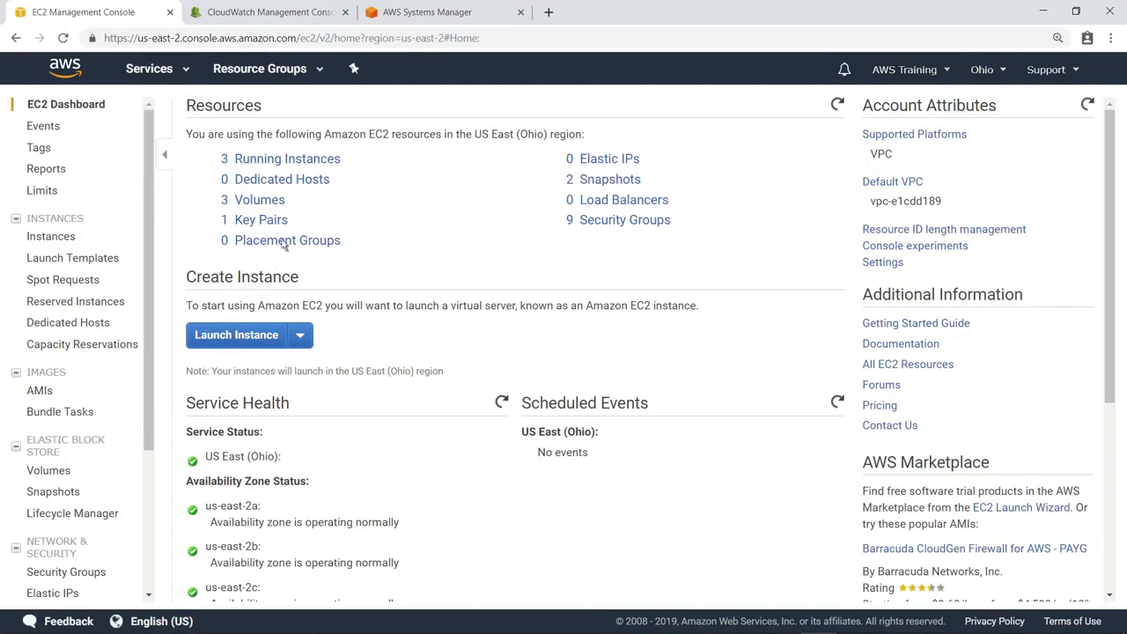
pyautogui.click(333, 164)
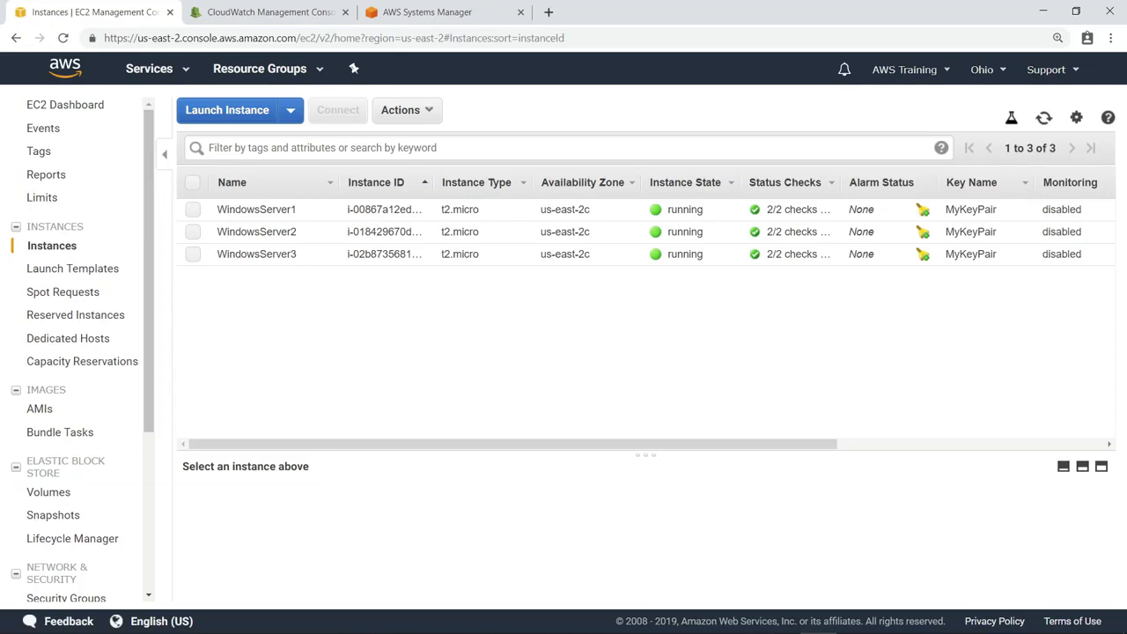
pyautogui.rightClick(197, 221)
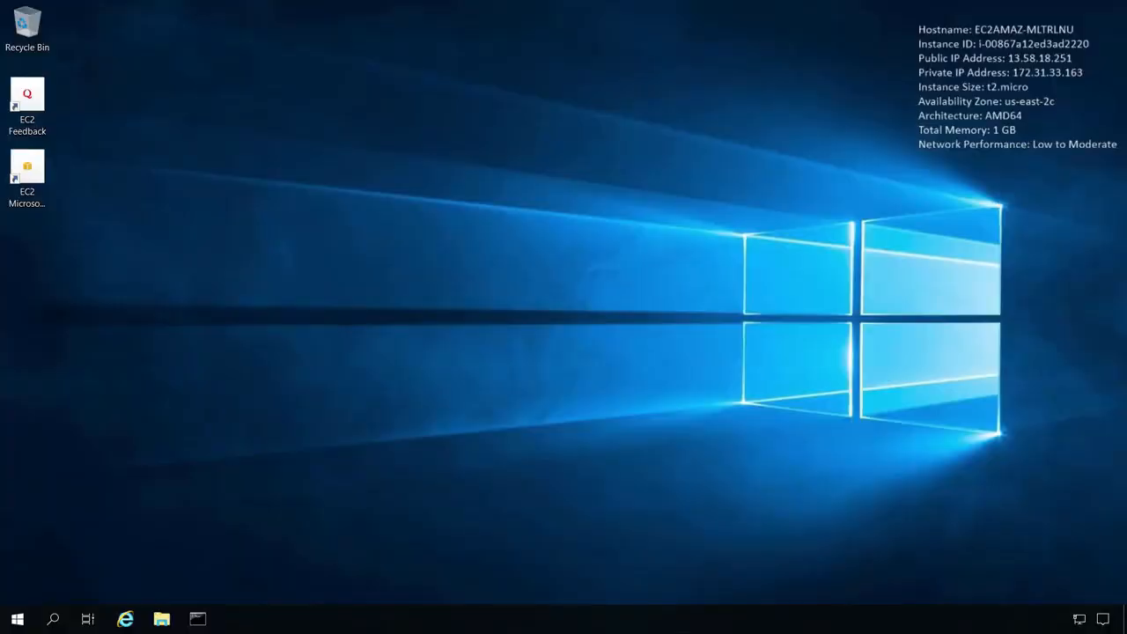
# Open a command prompt on the server and run amazon-cloudwatch-agent-config-wizard.exe
pyautogui.click(198, 619)
pyautogui.write('amaz')
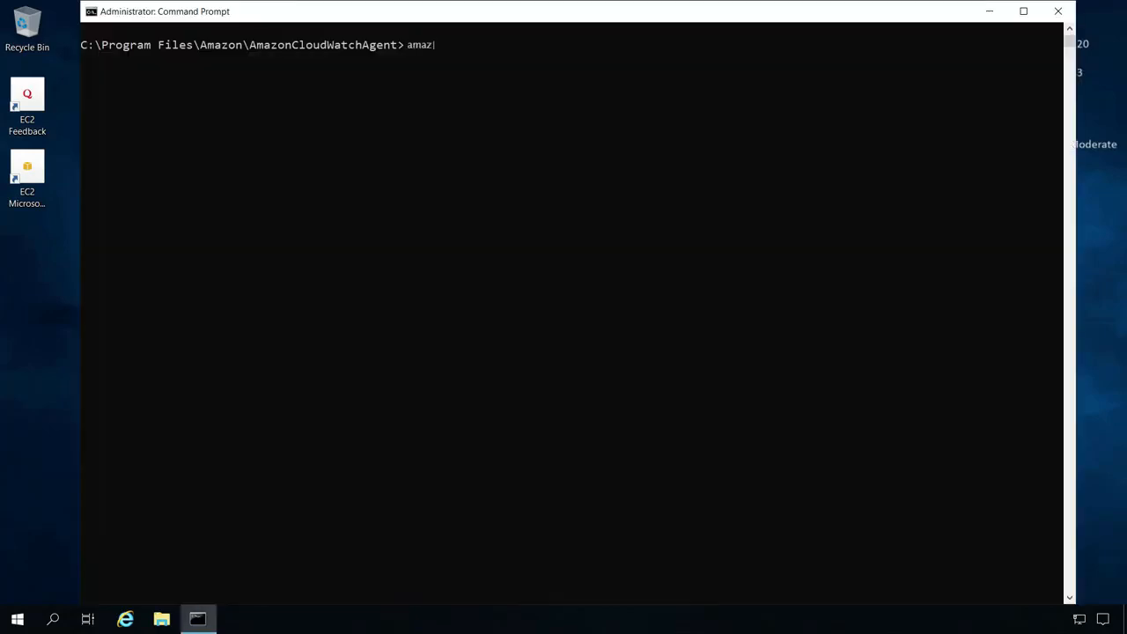
pyautogui.write('on-cloudwatch-agent-config-wizard.exe')
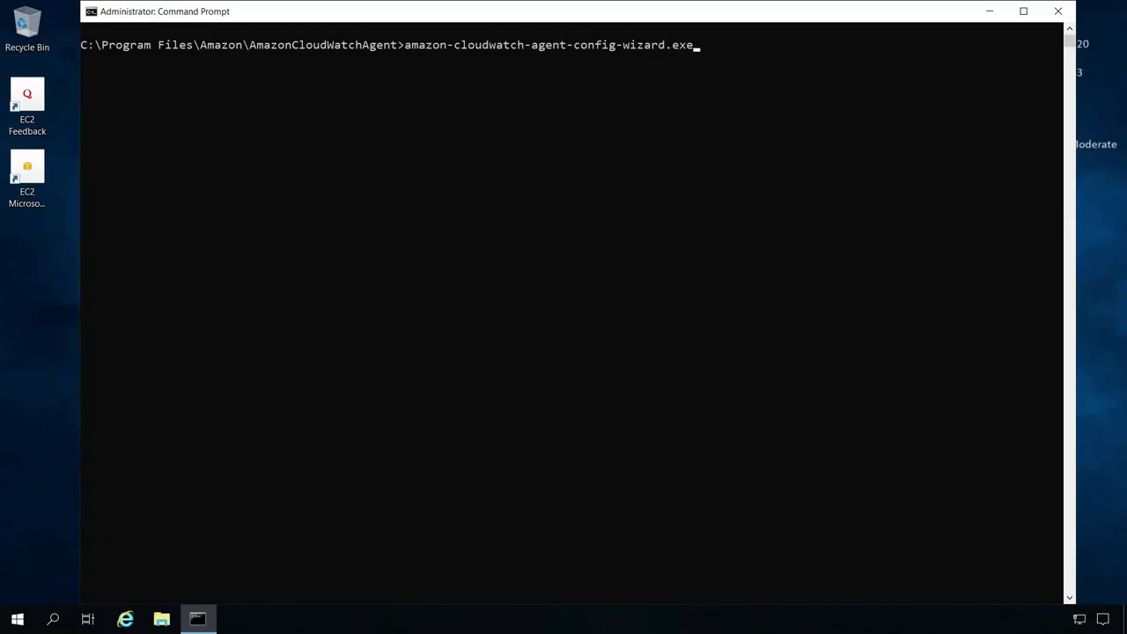
pyautogui.press('Return')
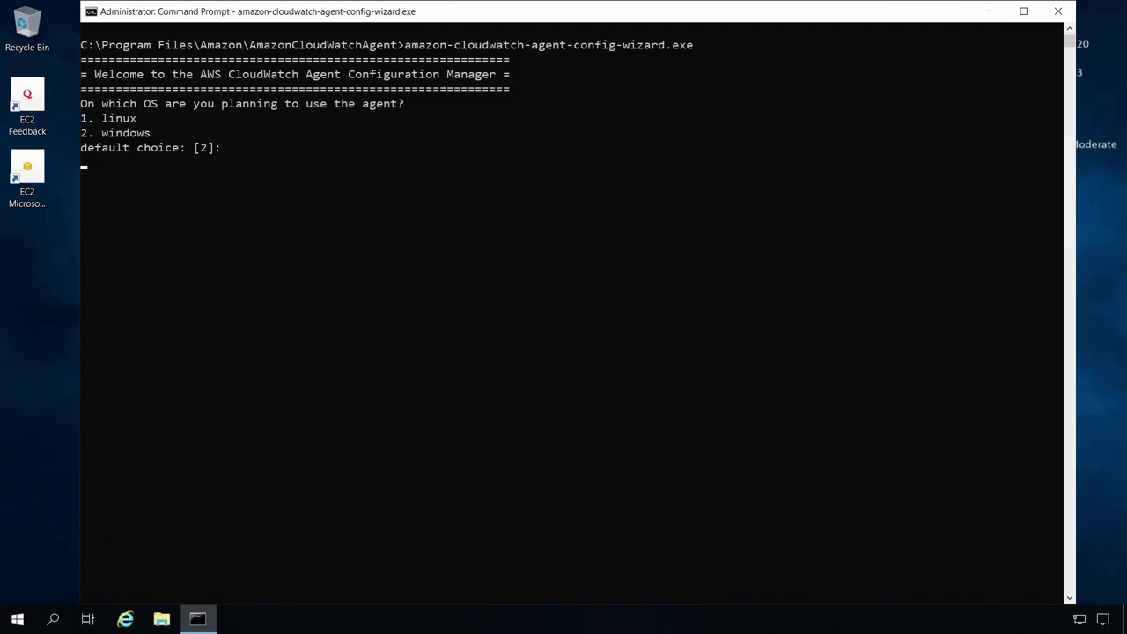
# Accept the wizard's defaults for a Windows agent, including StatsD on port 8125, and approve the generated metrics configuration
pyautogui.press('Return')
pyautogui.press('Return')
pyautogui.press('Return')
pyautogui.press('Return')
pyautogui.press('Return')
pyautogui.press('Return')
pyautogui.press('Return')
pyautogui.press('Return')
pyautogui.press('Return')
pyautogui.press('Return')
pyautogui.press('Return')
pyautogui.press('Return')
pyautogui.press('Return')
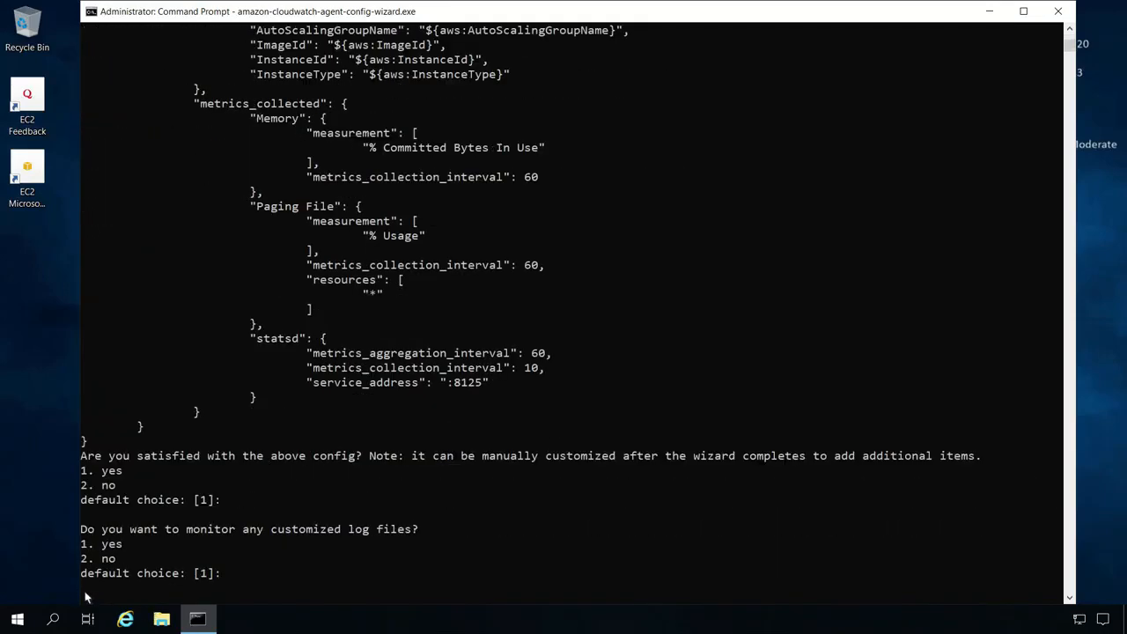
# Decline custom log files and monitor the System Windows event log at all levels, from VERBOSE to CRITICAL
pyautogui.write('2')
pyautogui.press('Return')
pyautogui.press('Return')
pyautogui.press('Return')
pyautogui.press('Return')
pyautogui.press('Return')
pyautogui.press('Return')
pyautogui.press('Return')
pyautogui.press('Return')
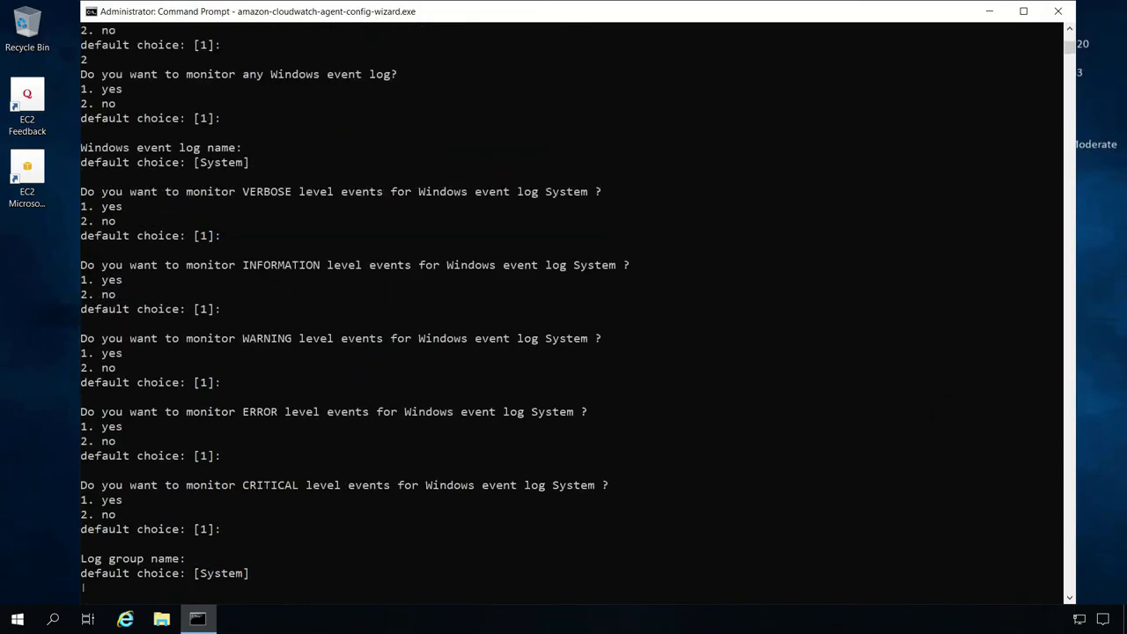
# Name the System log group WindowsSystemLogs, keeping the {instance_id} stream name and the XML format
pyautogui.write('WindowsSystemLogs')
pyautogui.press('Return')
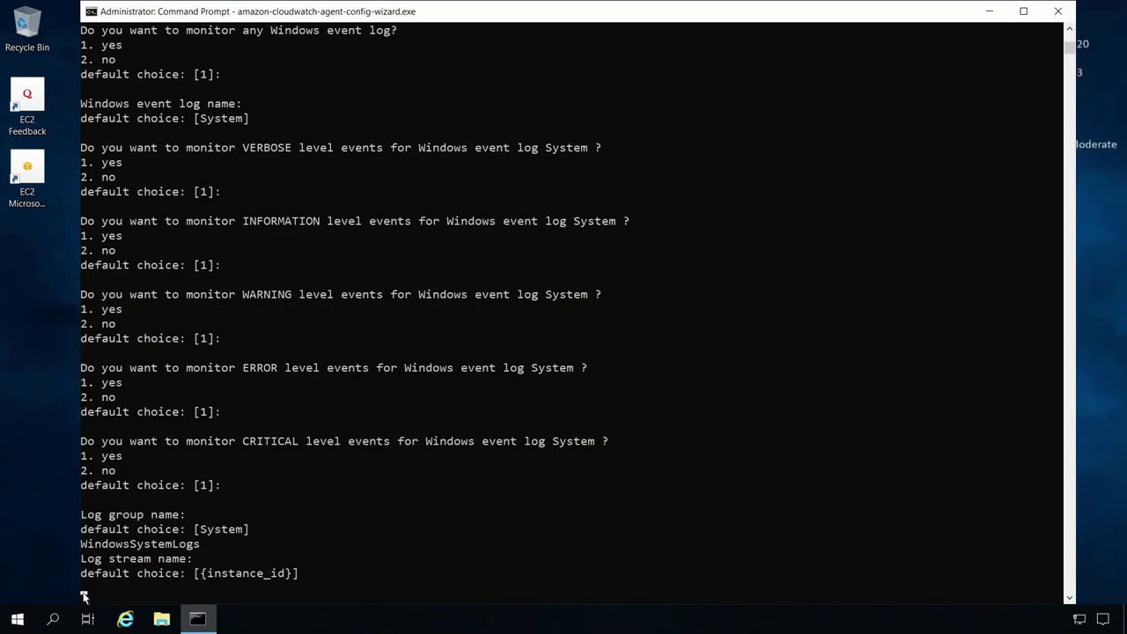
pyautogui.press('Return')
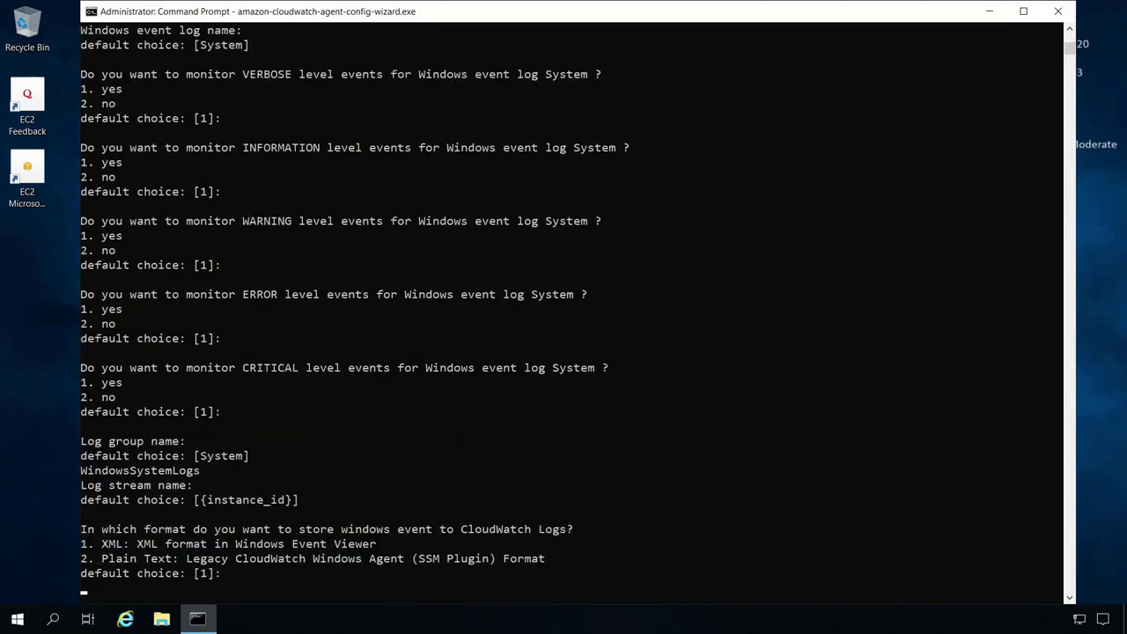
pyautogui.press('Return')
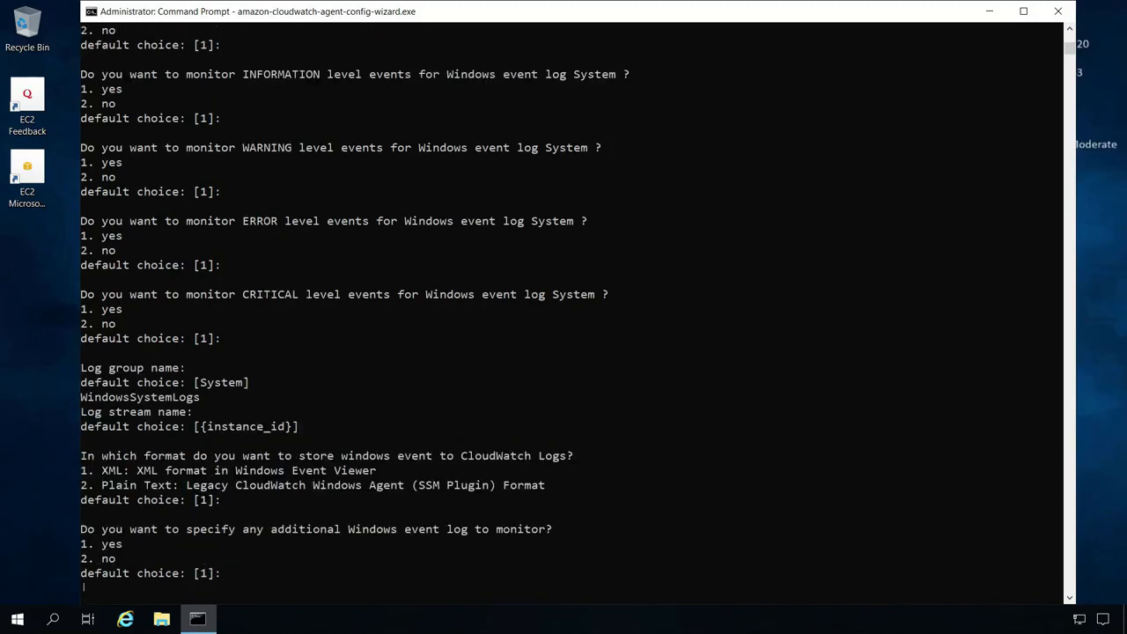
# Add the Security Windows event log and monitor all its levels, from VERBOSE to CRITICAL
pyautogui.write('1')
pyautogui.press('Return')
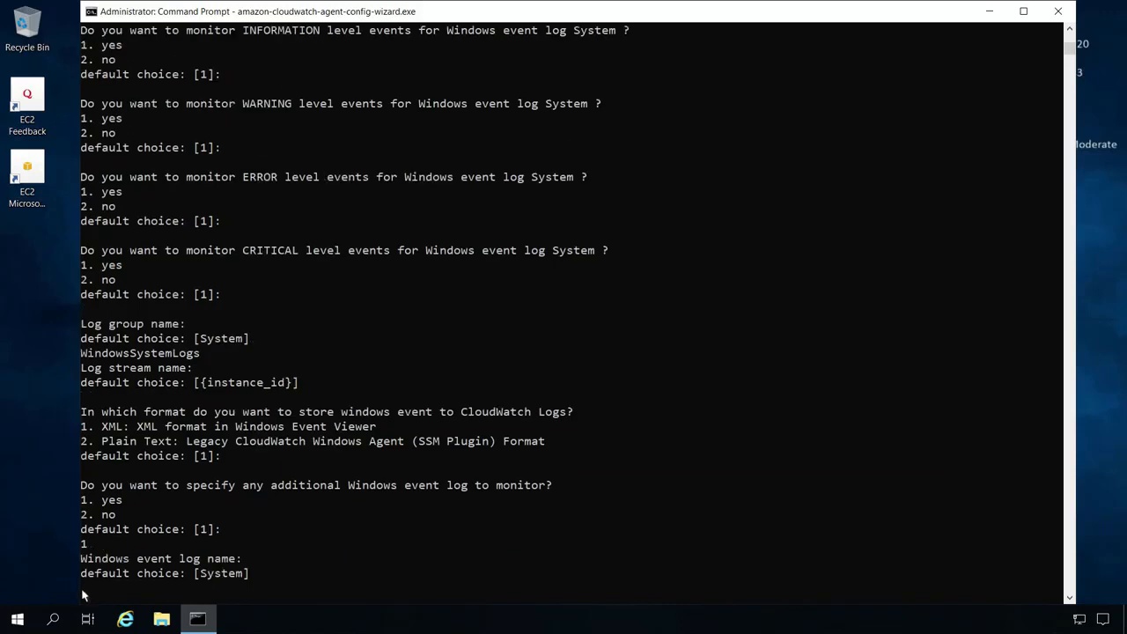
pyautogui.write('Security')
pyautogui.press('Return')
pyautogui.press('Return')
pyautogui.press('Return')
pyautogui.press('Return')
pyautogui.press('Return')
pyautogui.press('Return')
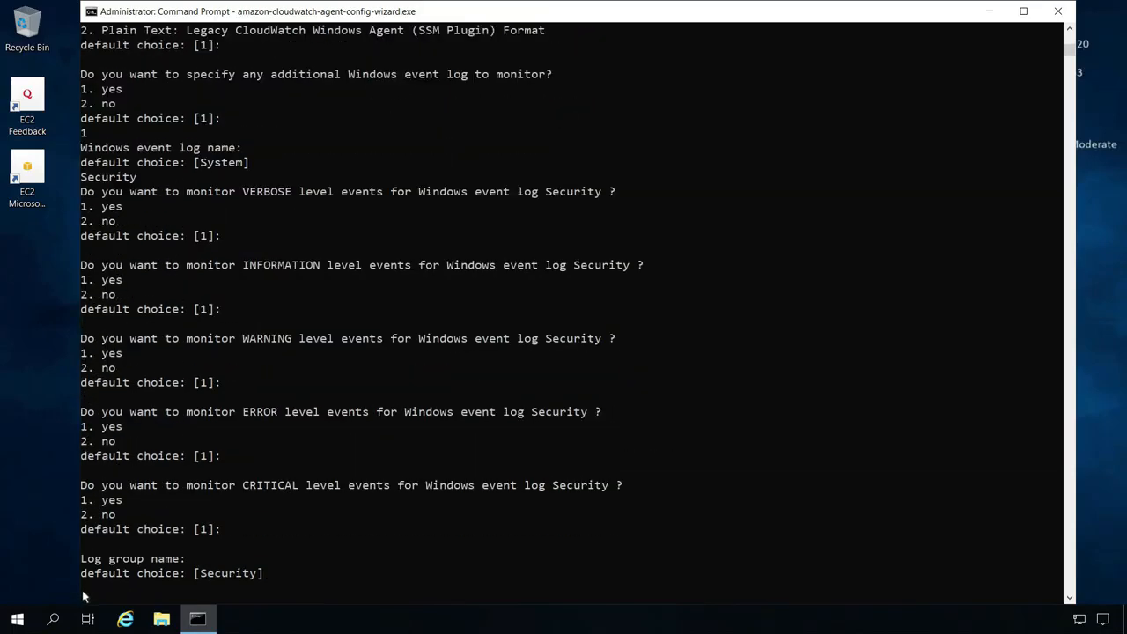
# Name the Security log group WindowsSecurityLogs, keeping the {instance_id} stream name and the XML format
pyautogui.write('WindowsSecurityLogs')
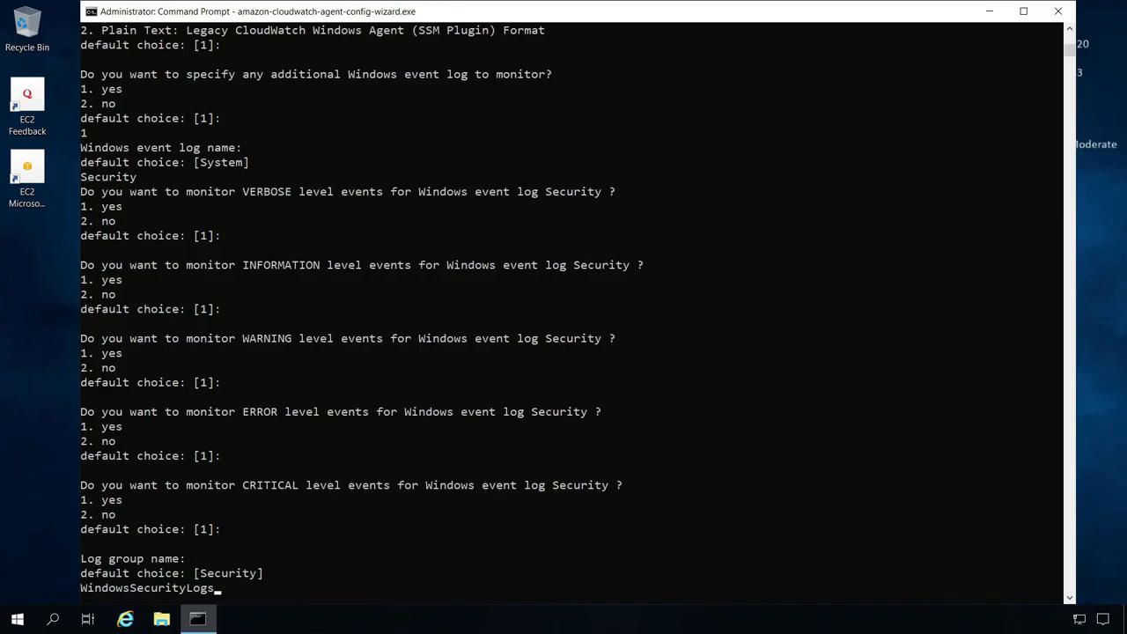
pyautogui.press('Return')
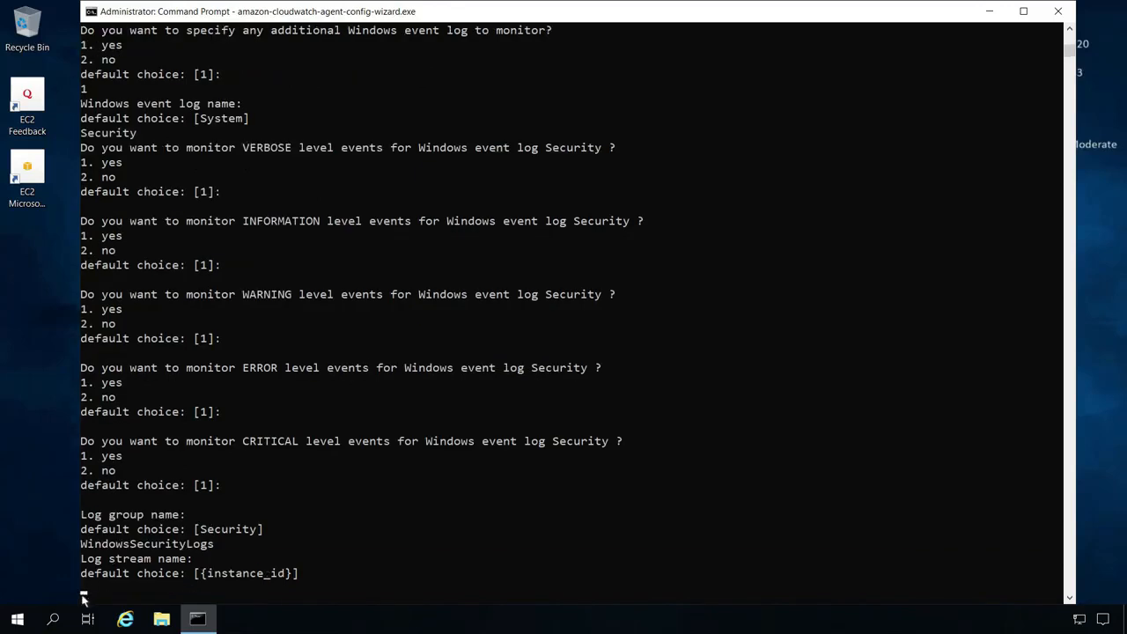
pyautogui.press('Return')
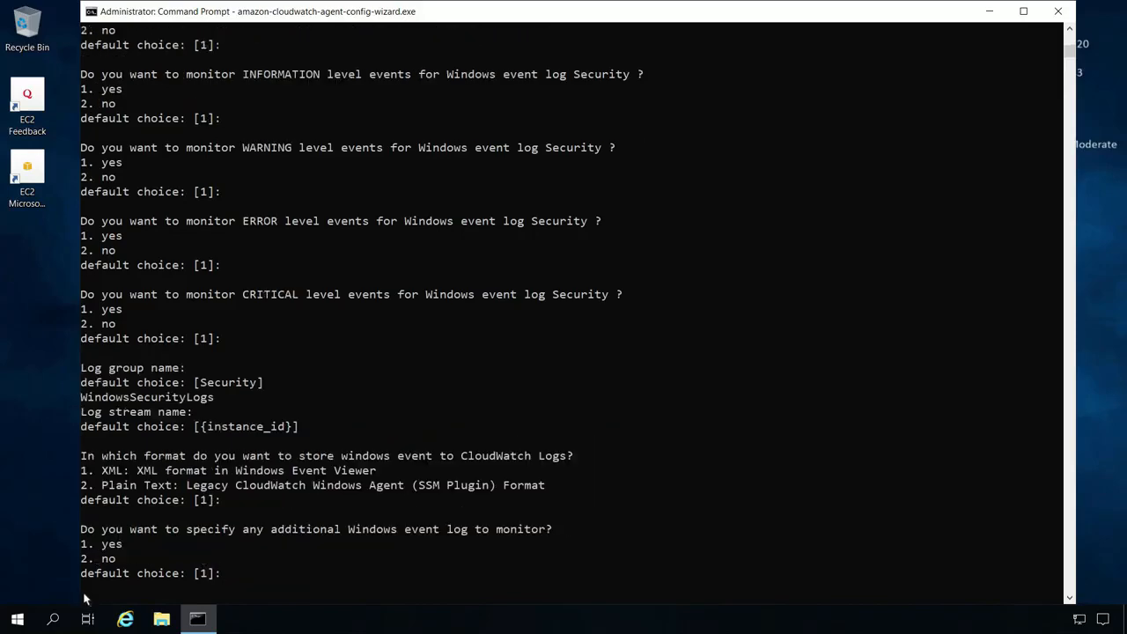
# Decline further event logs, store the config in the SSM parameter store as AmazonCloudWatch-windows in us-east-2 with the default credential, and exit the wizard
pyautogui.write('2')
pyautogui.press('Return')
pyautogui.press('Return')
pyautogui.press('Return')
pyautogui.press('Return')
pyautogui.press('Return')
pyautogui.press('Return')
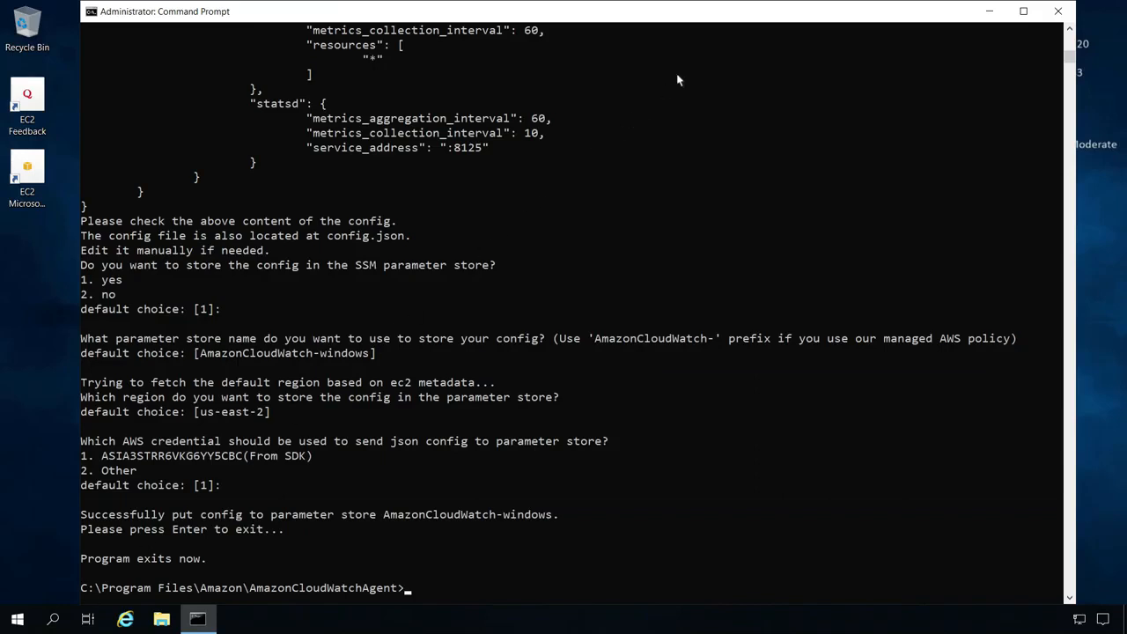
# Switch to AWS Systems Manager and review the value of the AmazonCloudWatch-windows parameter in Parameter Store
pyautogui.click(745, 18)
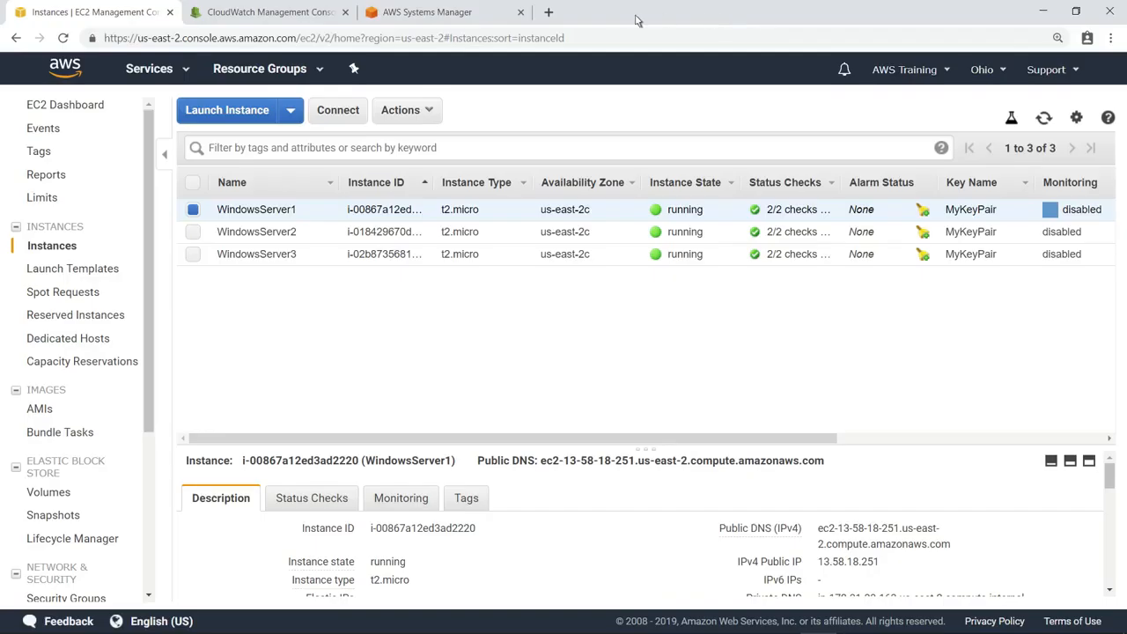
pyautogui.click(473, 16)
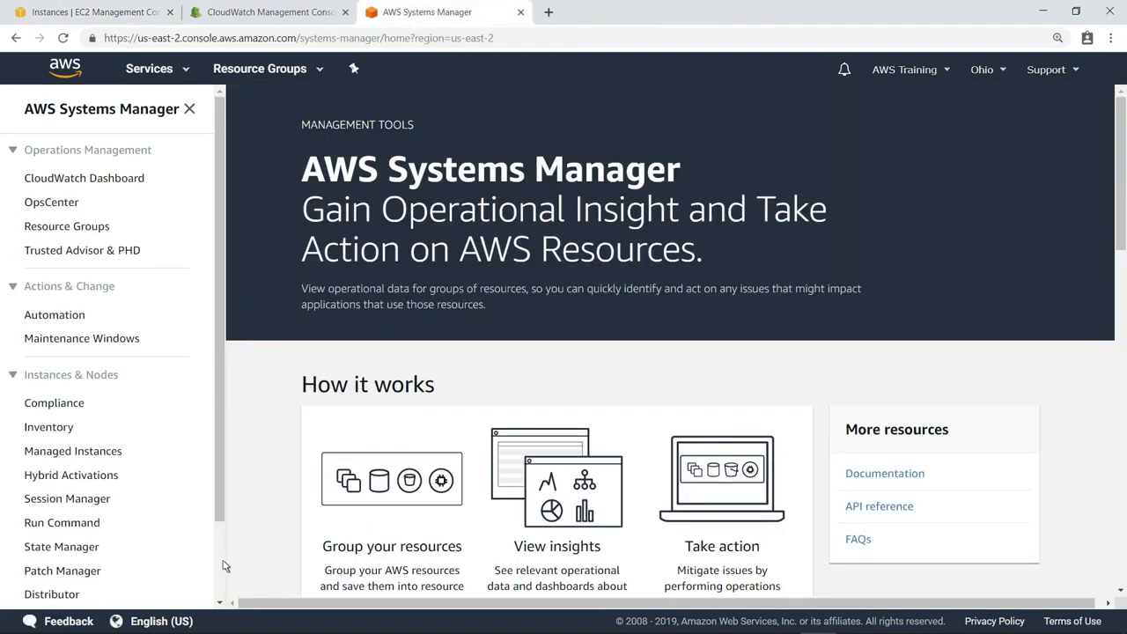
pyautogui.scroll(-1, 221, 568)
pyautogui.moveTo(220, 513); pyautogui.dragTo(224, 563)
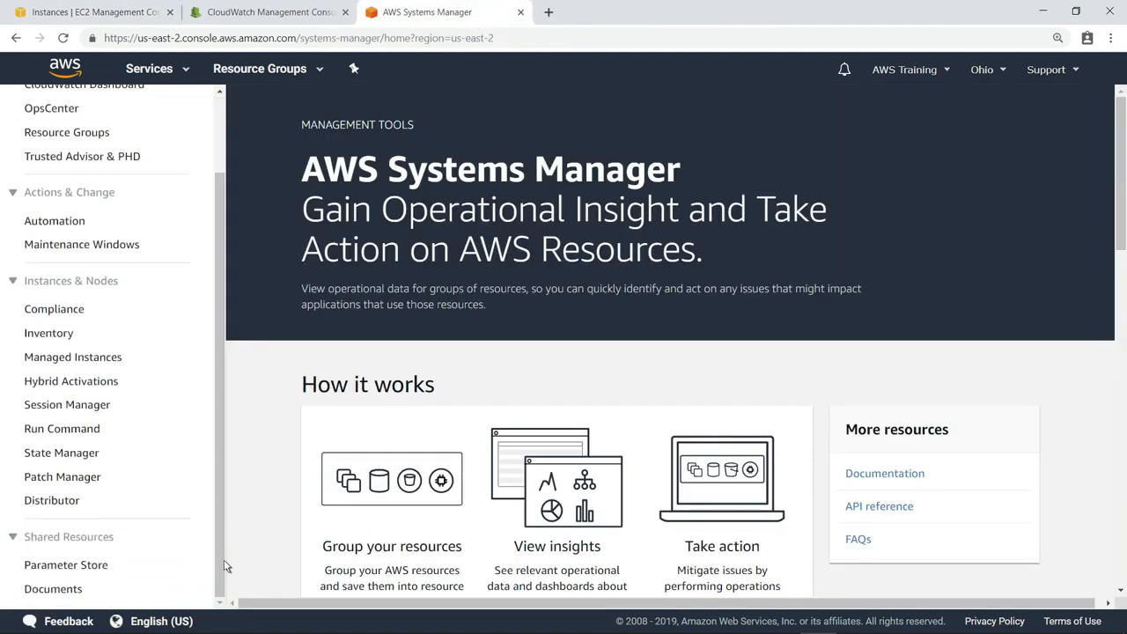
pyautogui.click(97, 568)
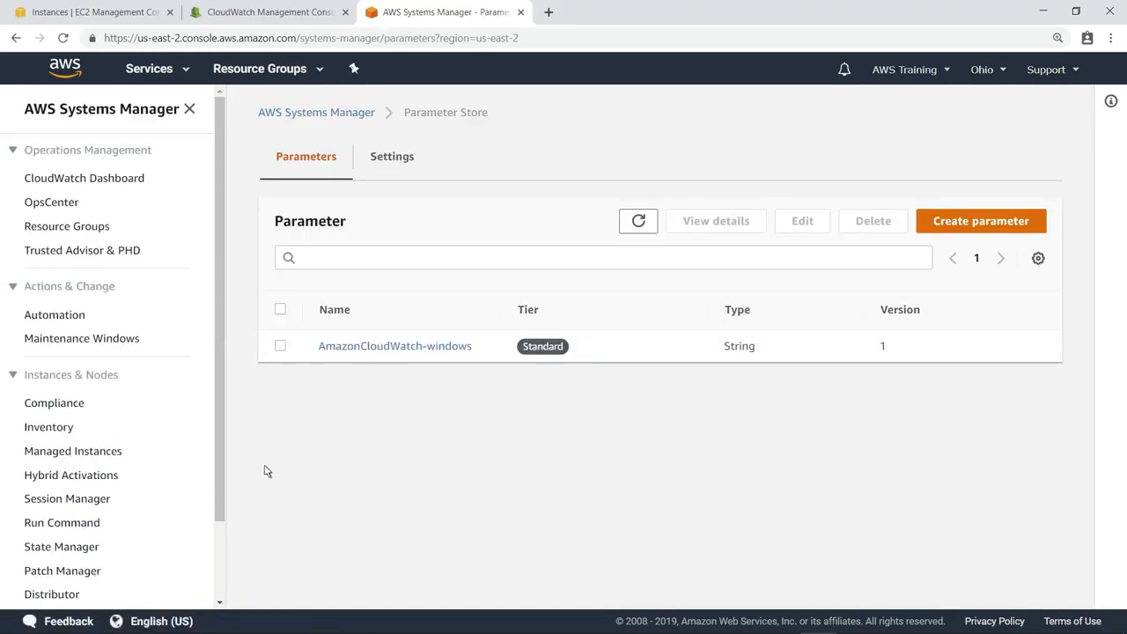
pyautogui.click(453, 352)
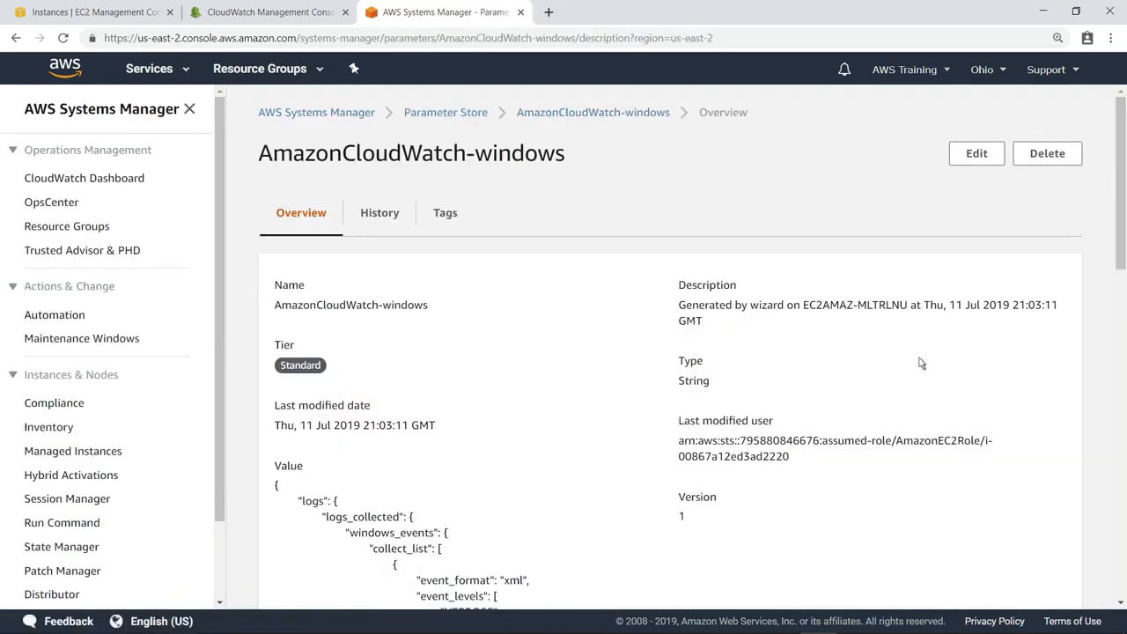
pyautogui.scroll(-5, 1098, 365)
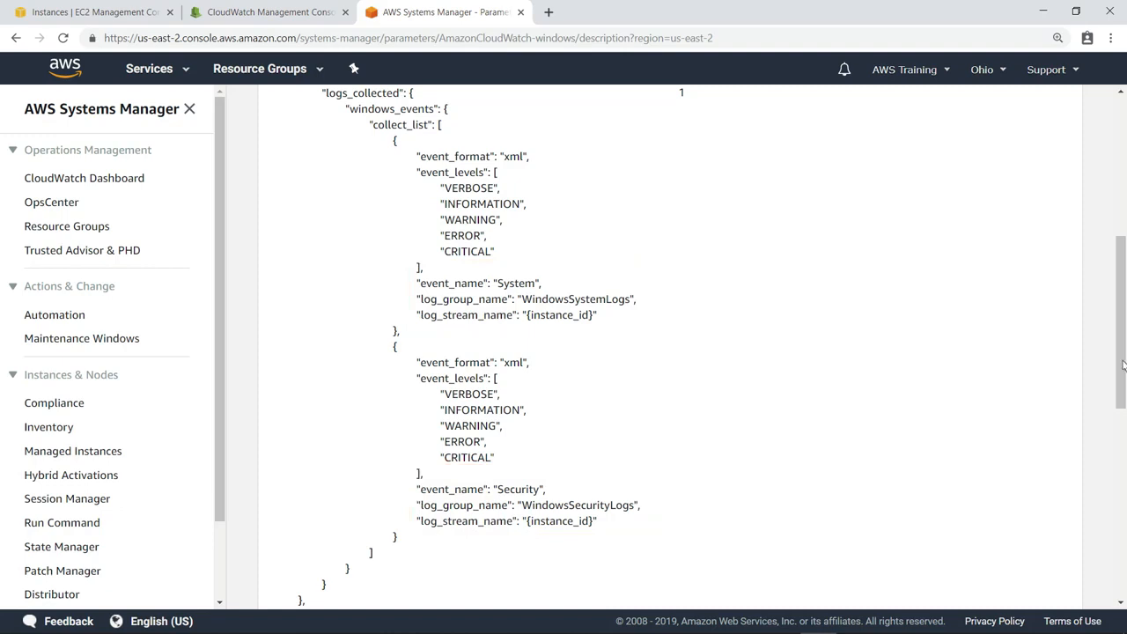
# Return to the EC2 instances list and connect to WindowsServer1 again
pyautogui.click(40, 27)
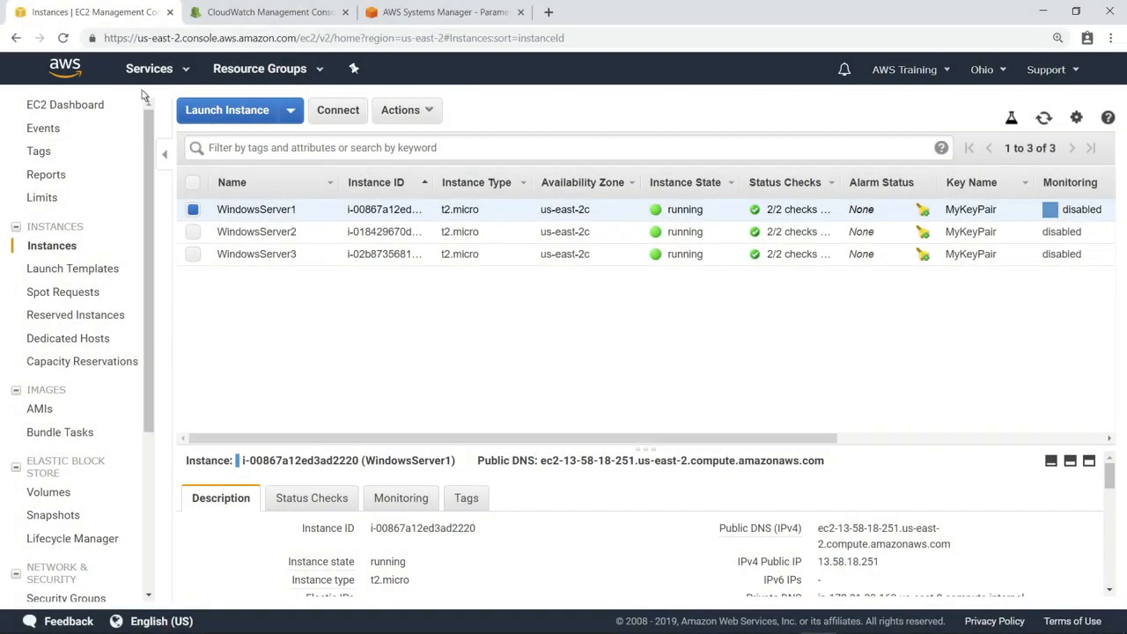
pyautogui.rightClick(320, 209)
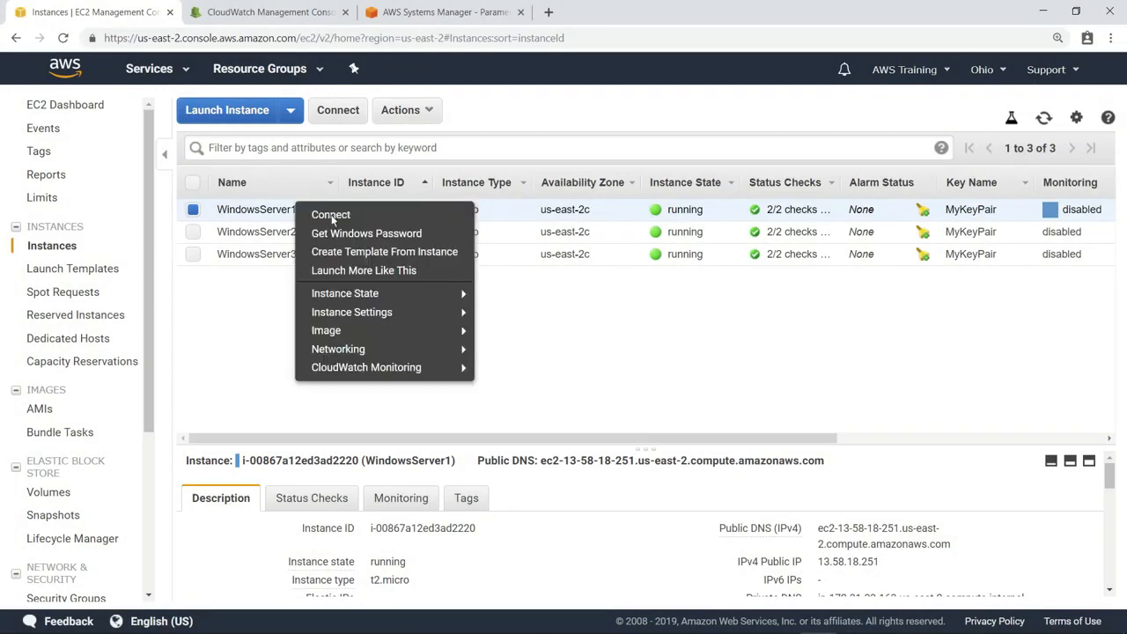
pyautogui.click(340, 220)
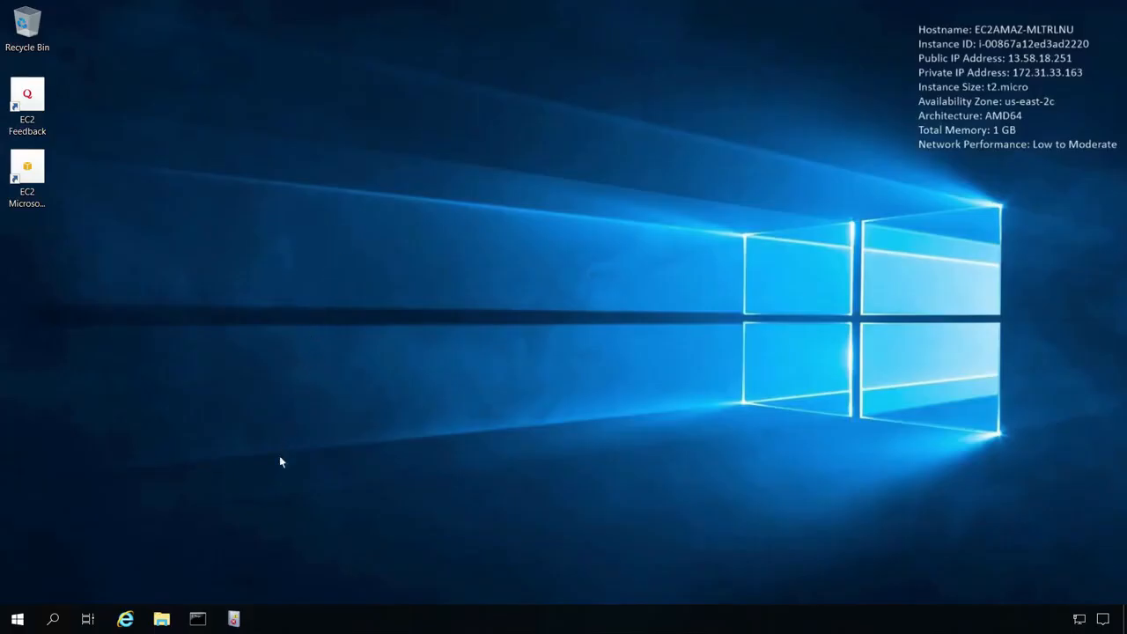
# Open Event Viewer on the server and display the Security log under Windows Logs
pyautogui.click(234, 619)
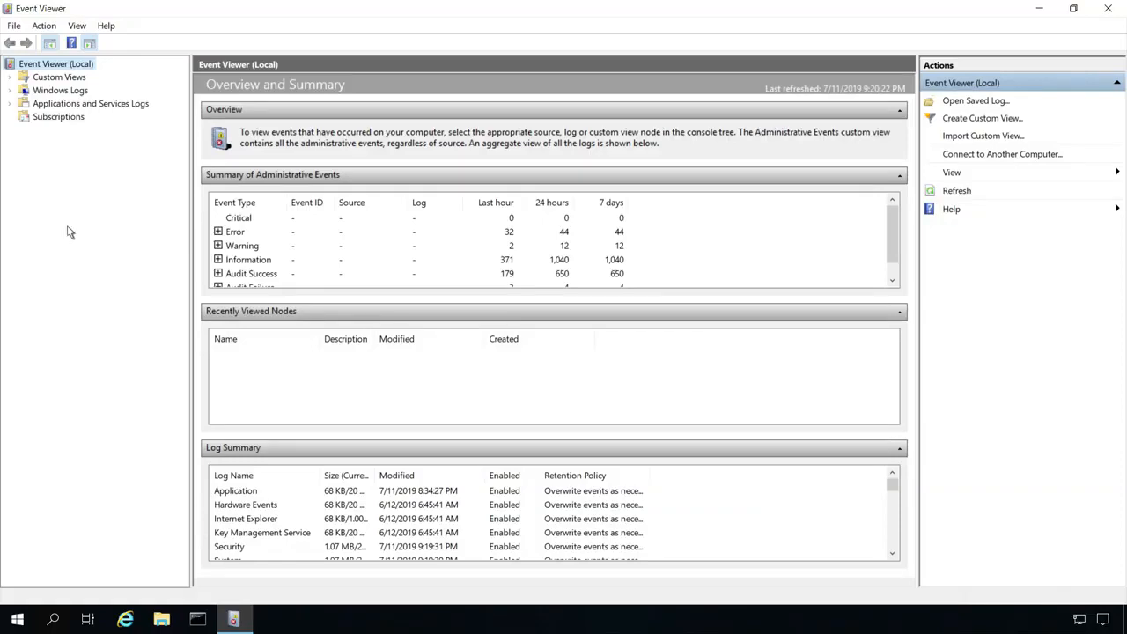
pyautogui.click(11, 91)
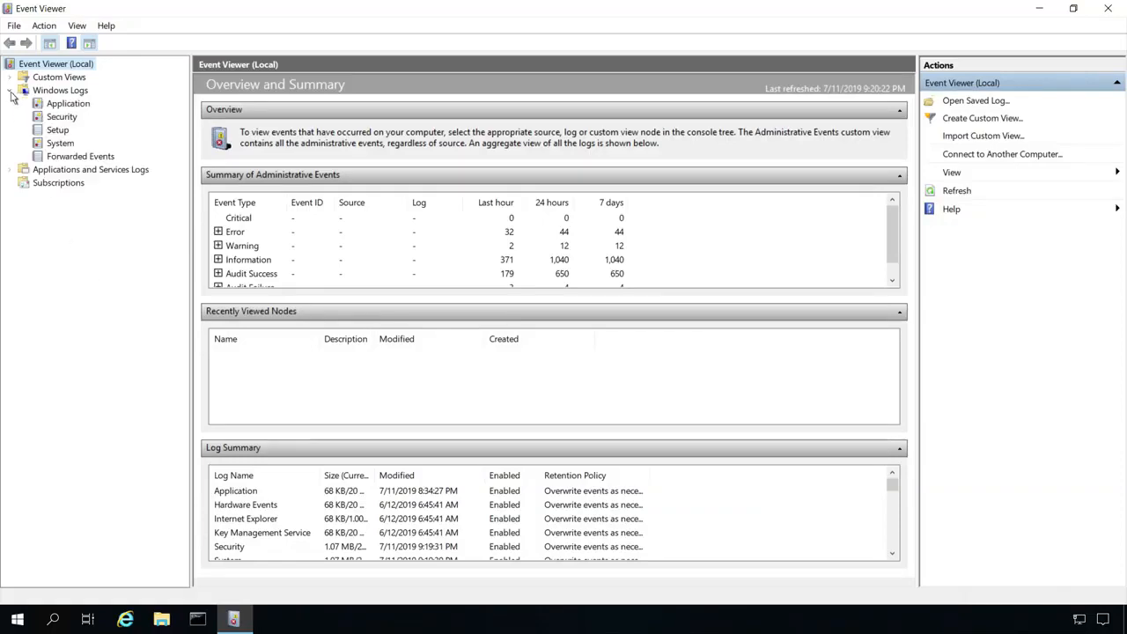
pyautogui.click(62, 117)
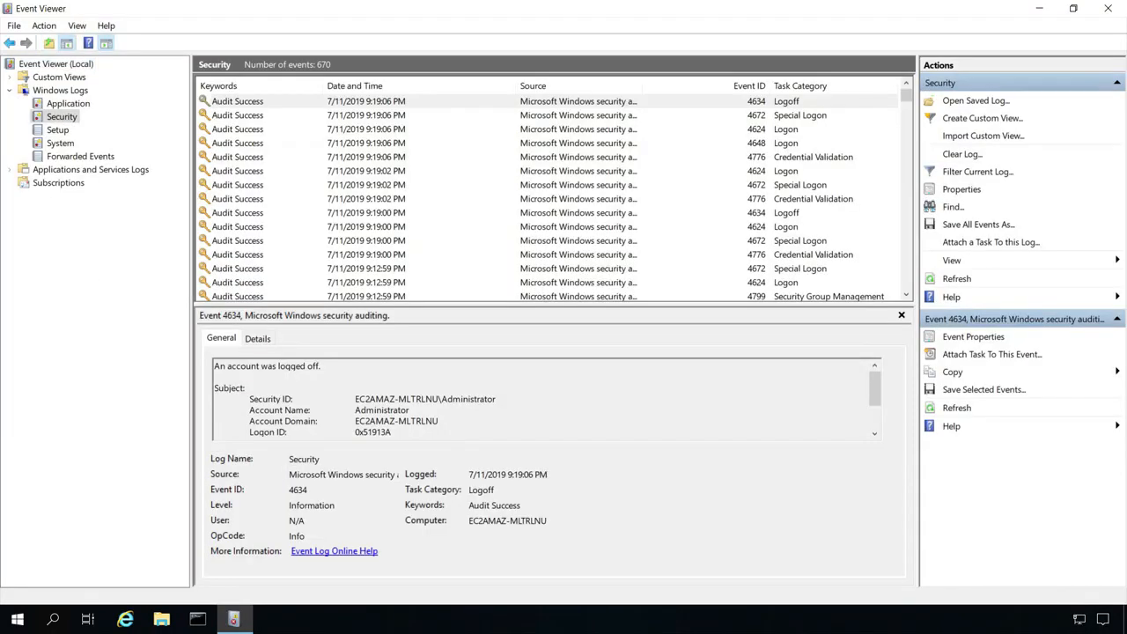
# Filter the Security log by event ID 4624 and view the details of the newest logon event
pyautogui.rightClick(68, 122)
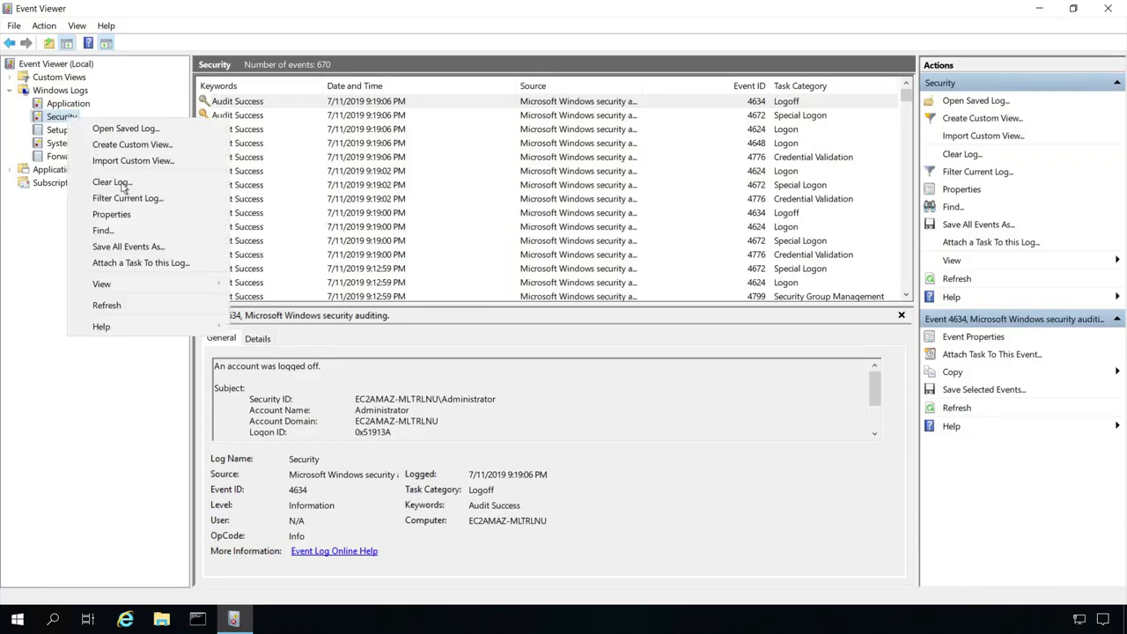
pyautogui.click(139, 205)
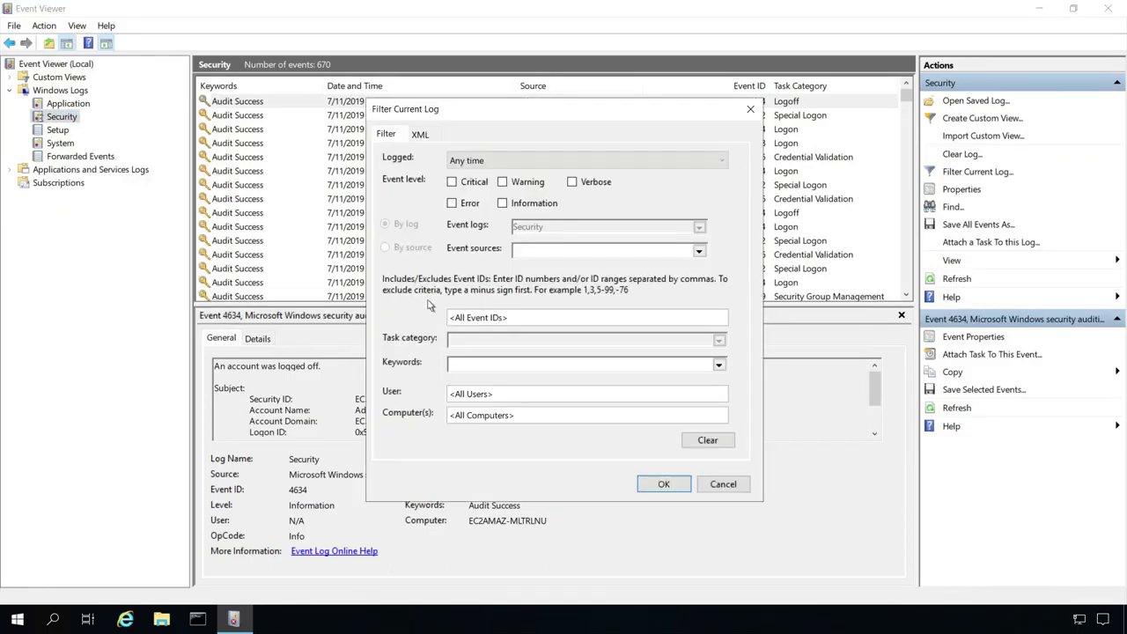
pyautogui.click(495, 323)
pyautogui.write('4624')
pyautogui.click(664, 484)
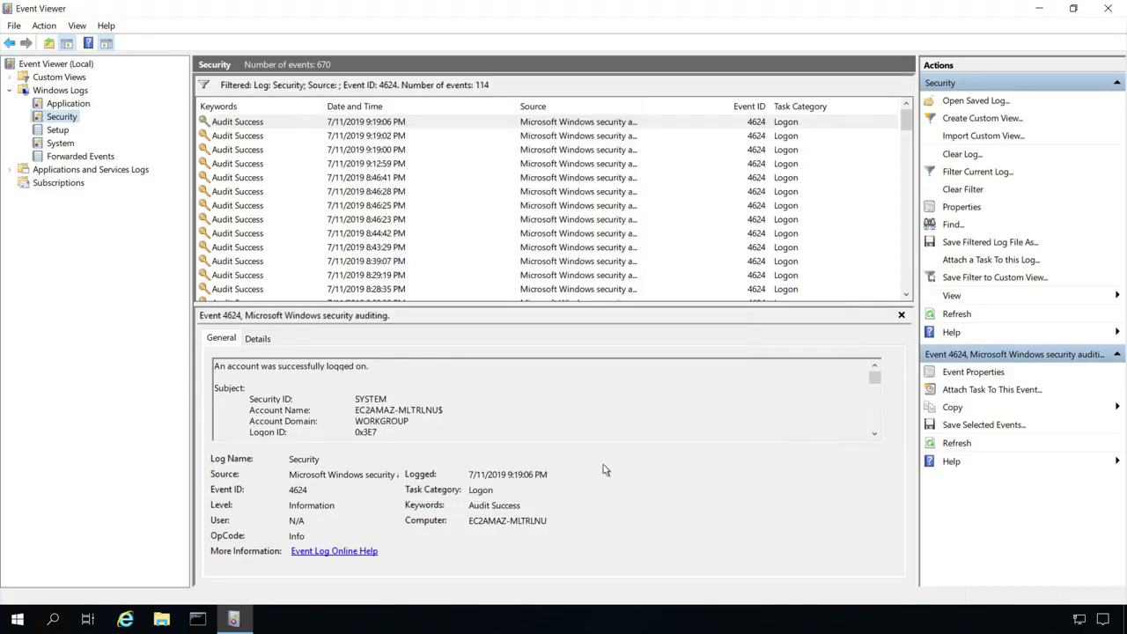
pyautogui.click(258, 341)
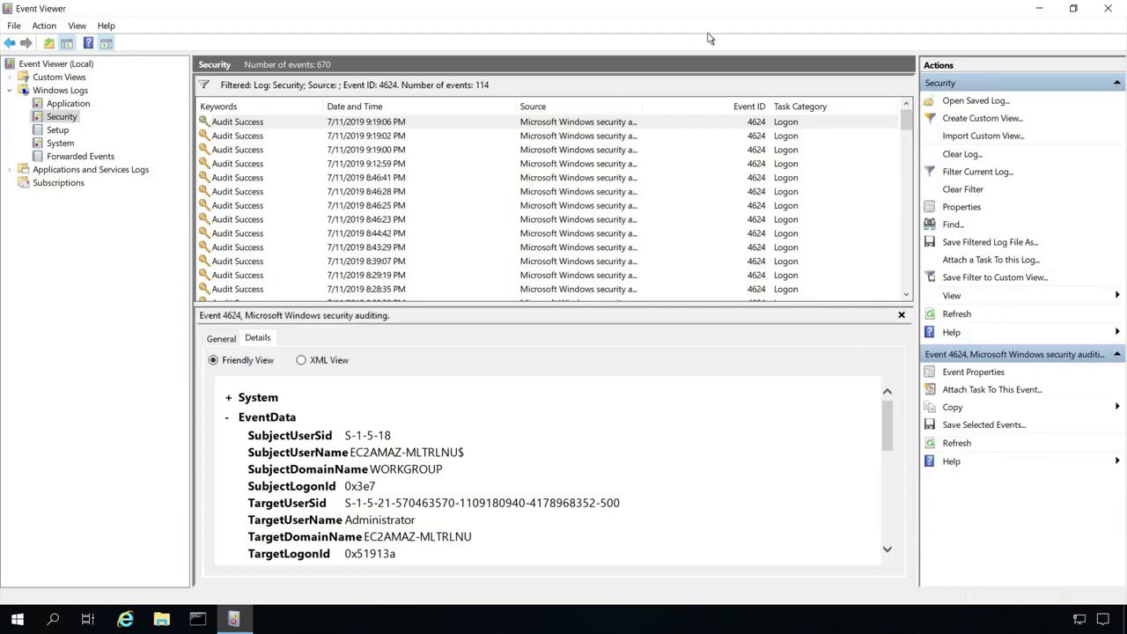
# Switch to CloudWatch and view the events of log stream i-02b8735681c60837f in the WindowsSecurityLogs log group
pyautogui.click(741, 12)
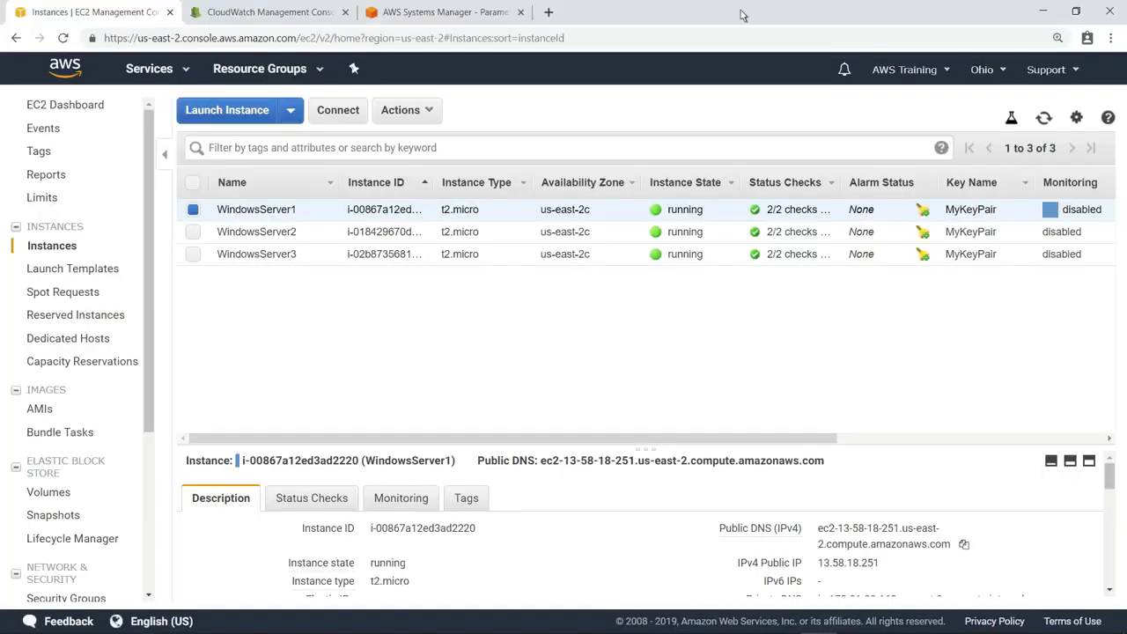
pyautogui.click(268, 12)
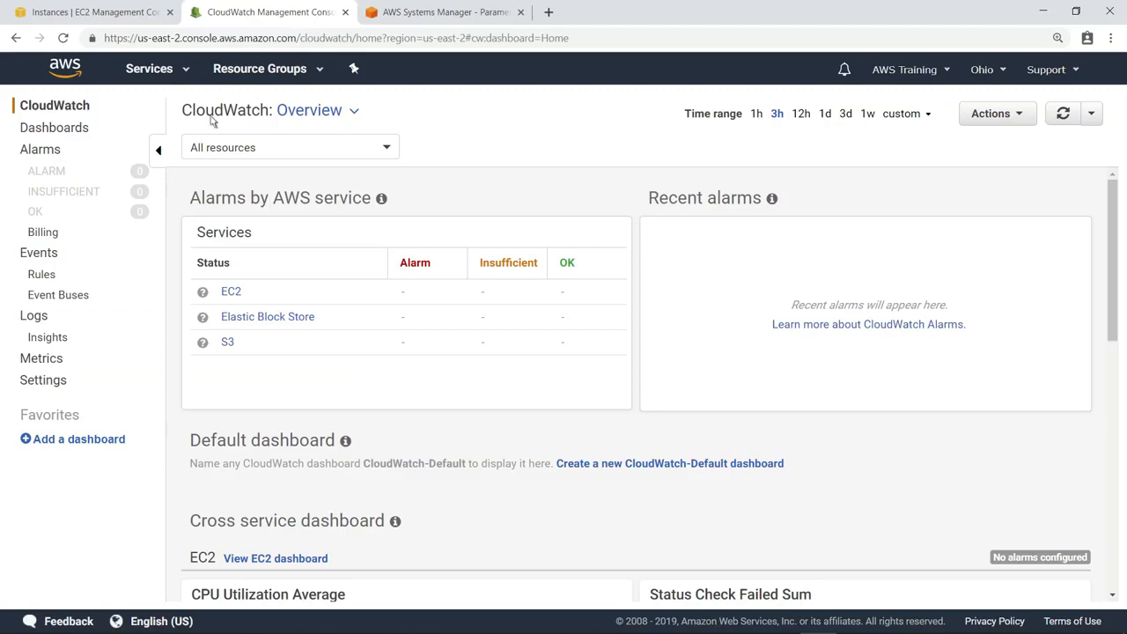
pyautogui.click(33, 316)
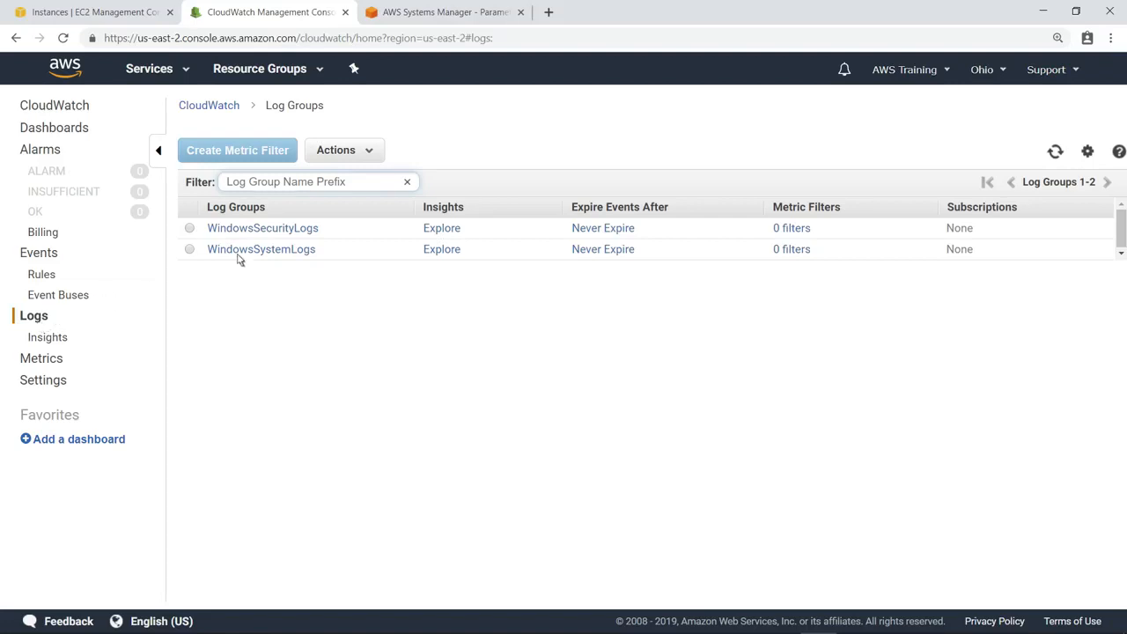
pyautogui.click(265, 228)
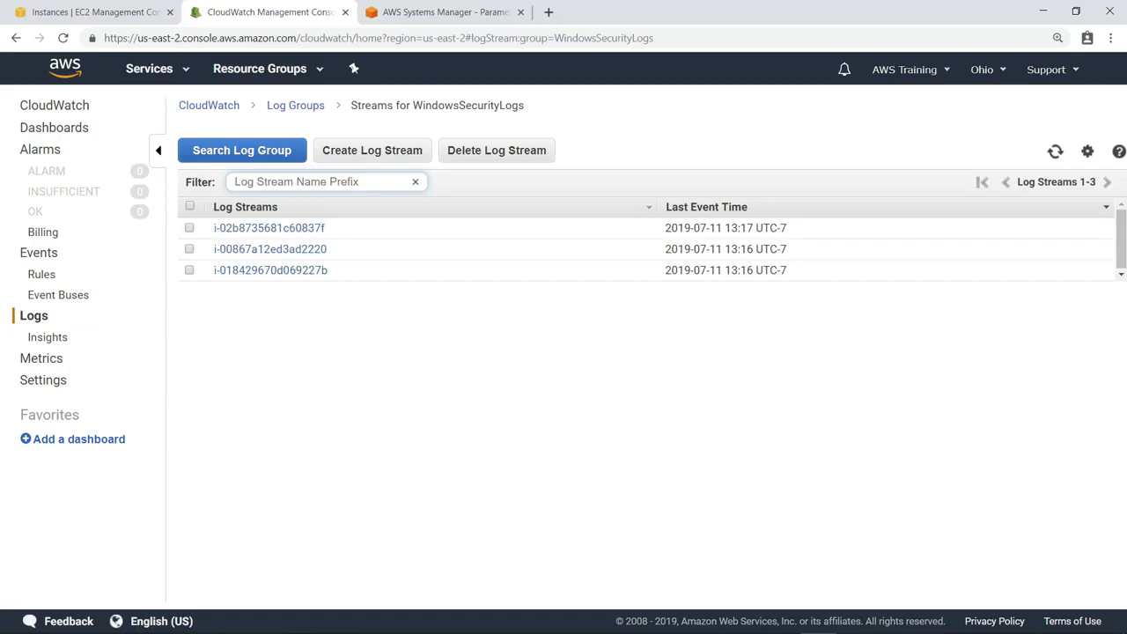
pyautogui.click(308, 235)
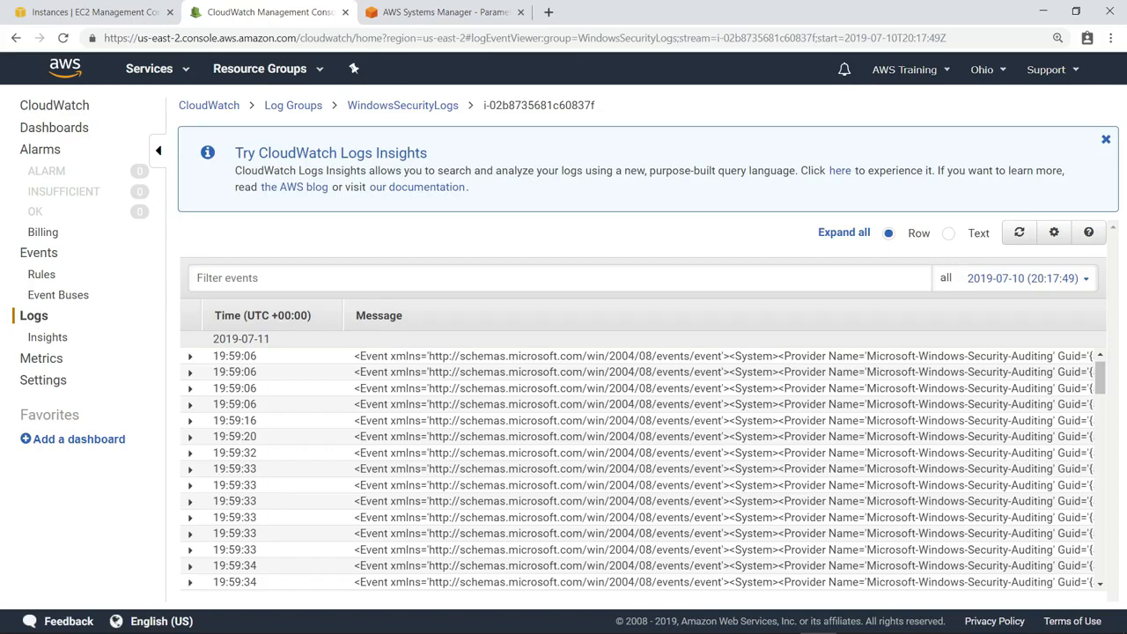
# Open CloudWatch Logs Insights and choose WindowsSecurityLogs as the log group to query
pyautogui.click(48, 338)
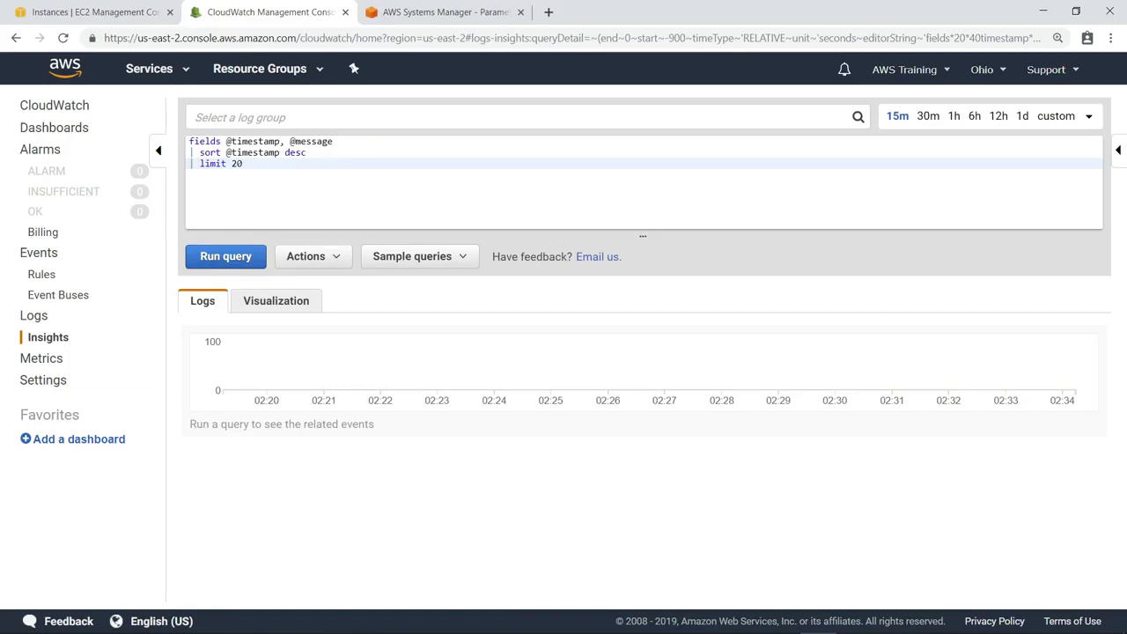
pyautogui.click(285, 120)
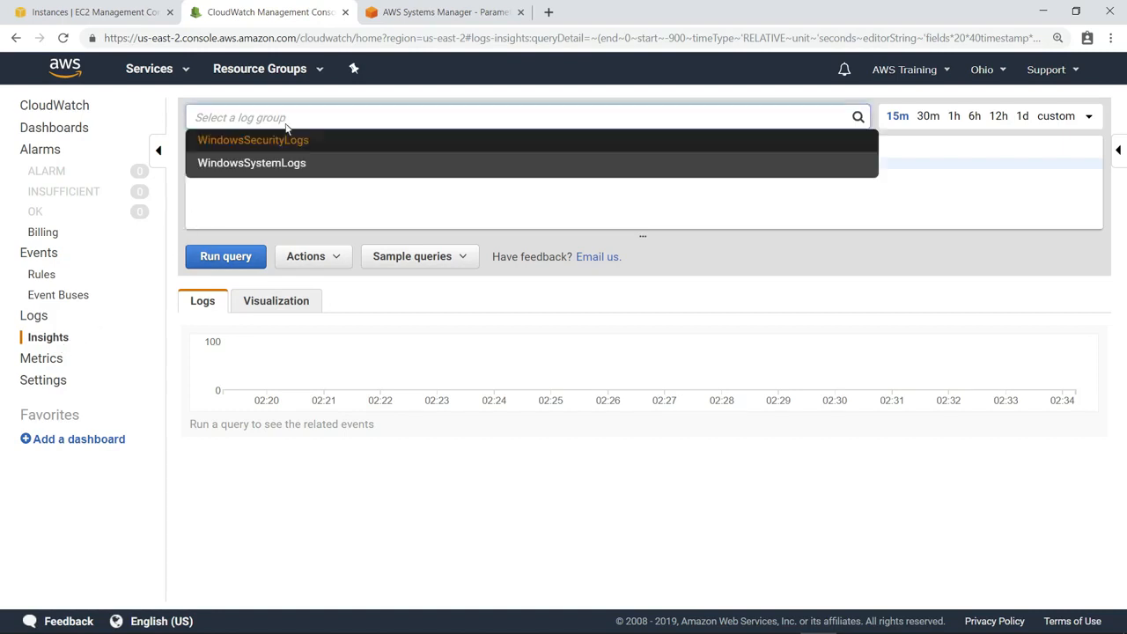
pyautogui.click(289, 146)
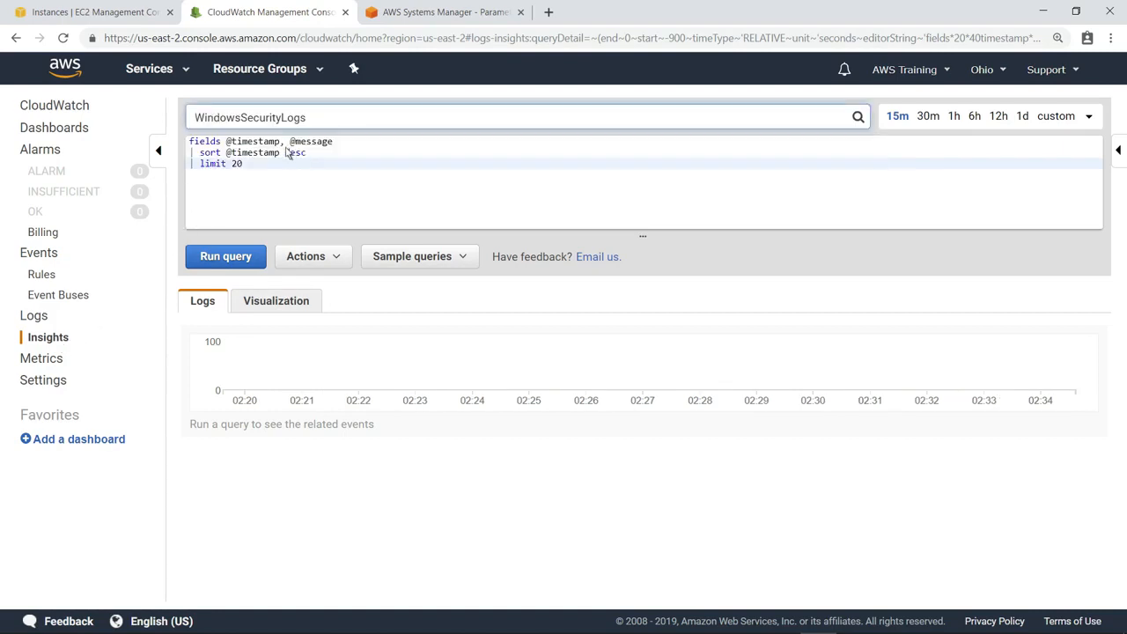
pyautogui.hotkey('ctrl', 'a')
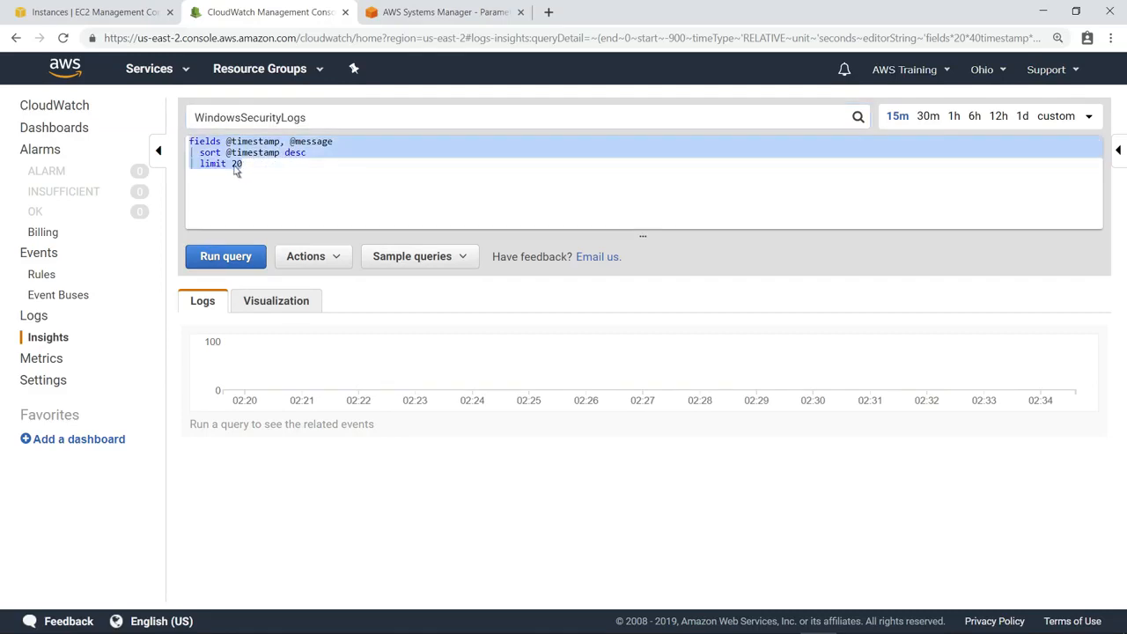
pyautogui.press('Delete')
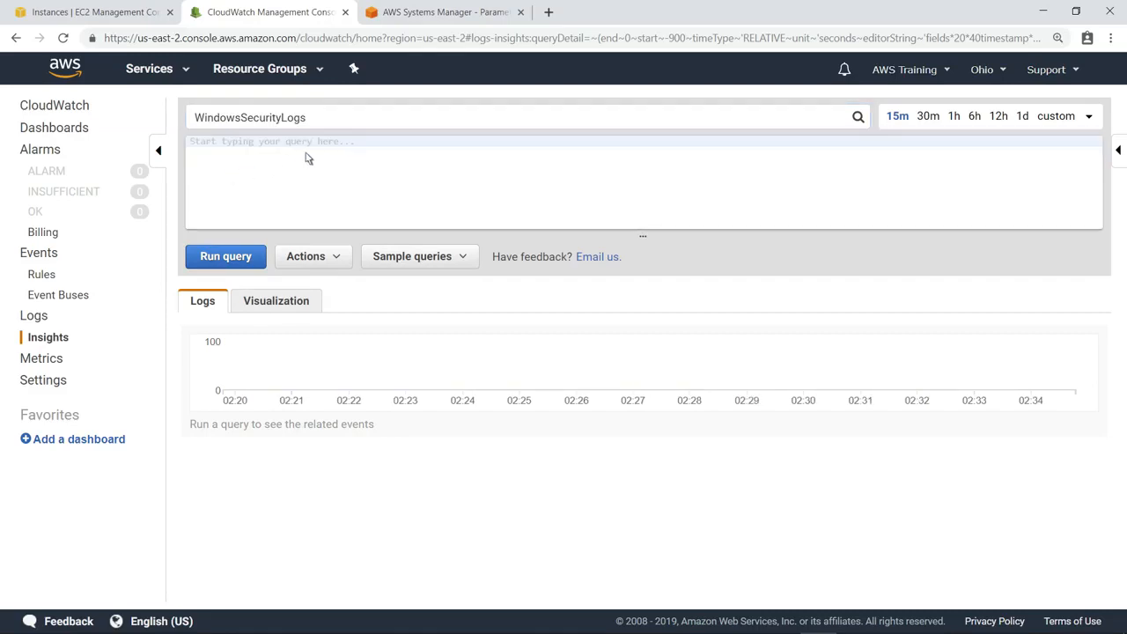
pyautogui.write('fields @timestamp, @logStream | filter @message like "<EventID>4624</EventID>" | parse @message "\'TargetUserName\'>*<" as @user | parse @message "\'LogonType\'>*<" as @LogonType | parse @message "\'LogonProcessName\'>*<" as @LogonProcessName | sort @timestamp desc')
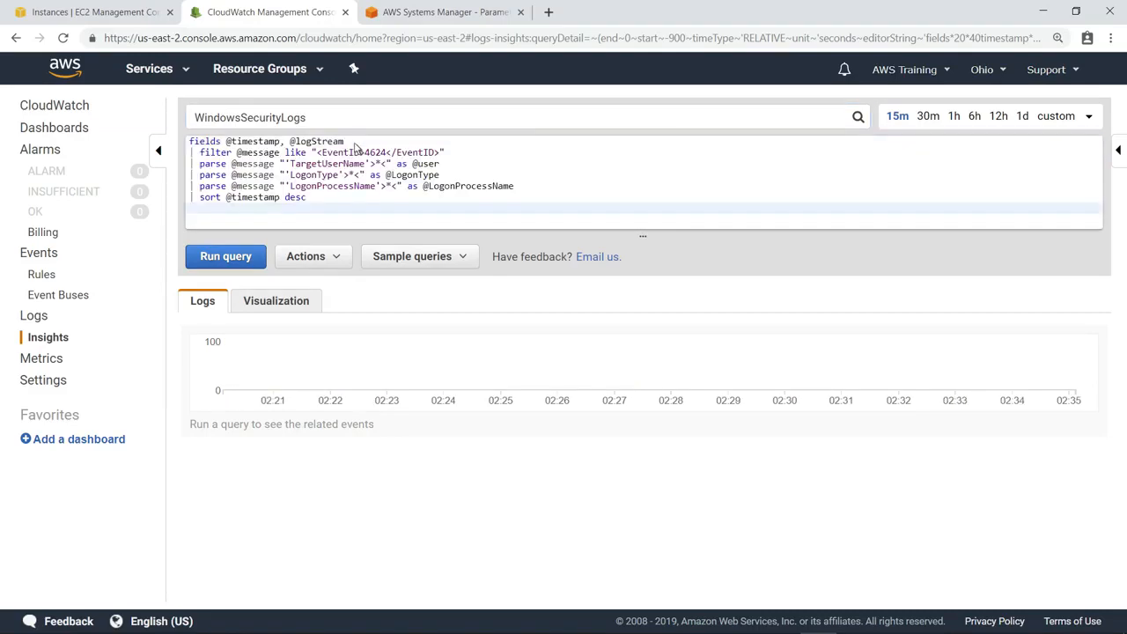
pyautogui.click(254, 267)
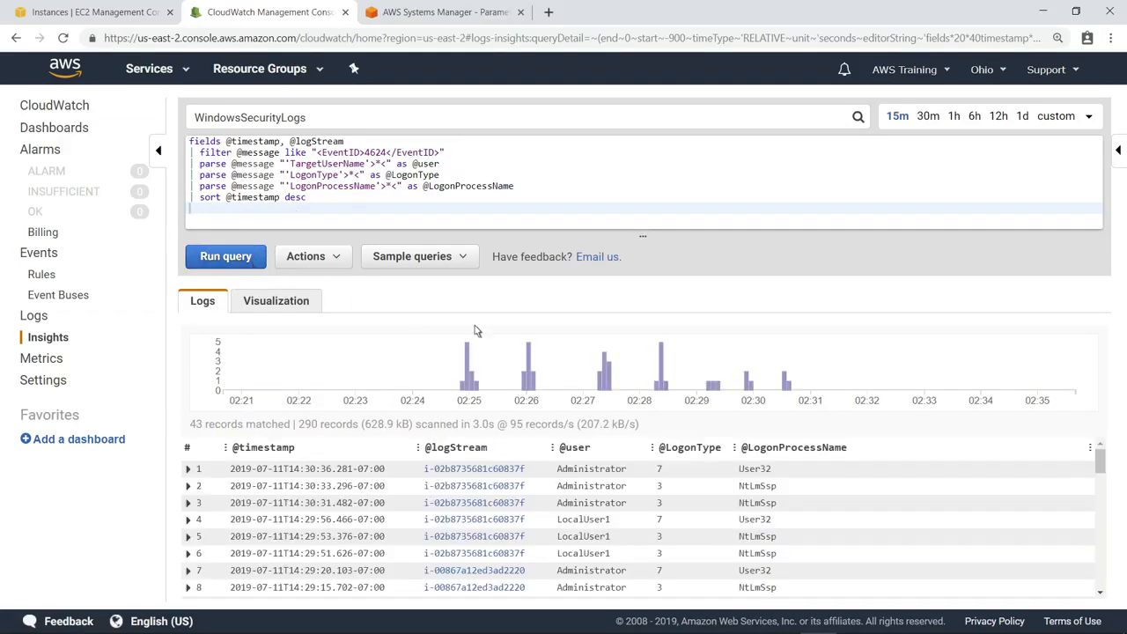
pyautogui.scroll(-1, 1105, 507)
pyautogui.scroll(-2, 1105, 507)
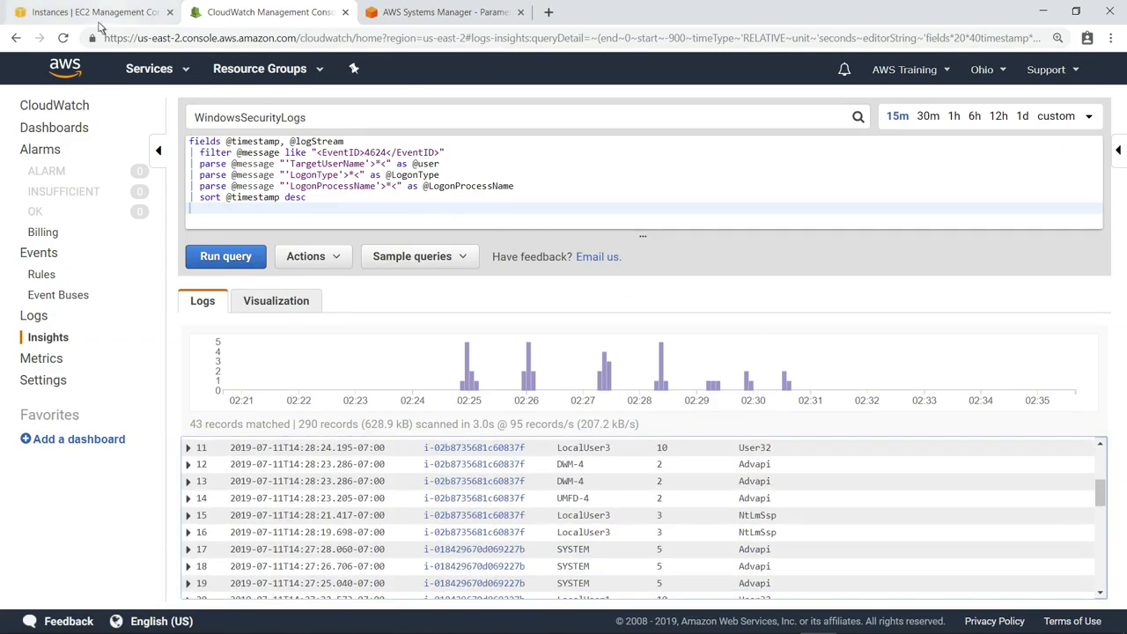
# Check the EC2 instances list, switch to Directory Service and open the details of the SampleCorp.local directory
pyautogui.click(92, 13)
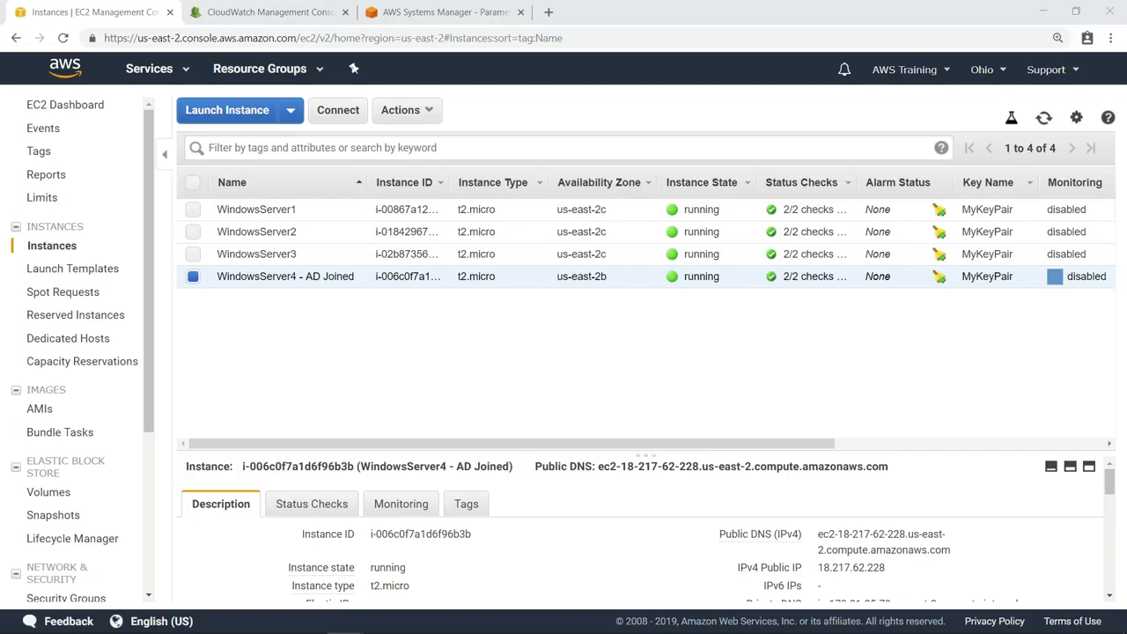
pyautogui.click(187, 76)
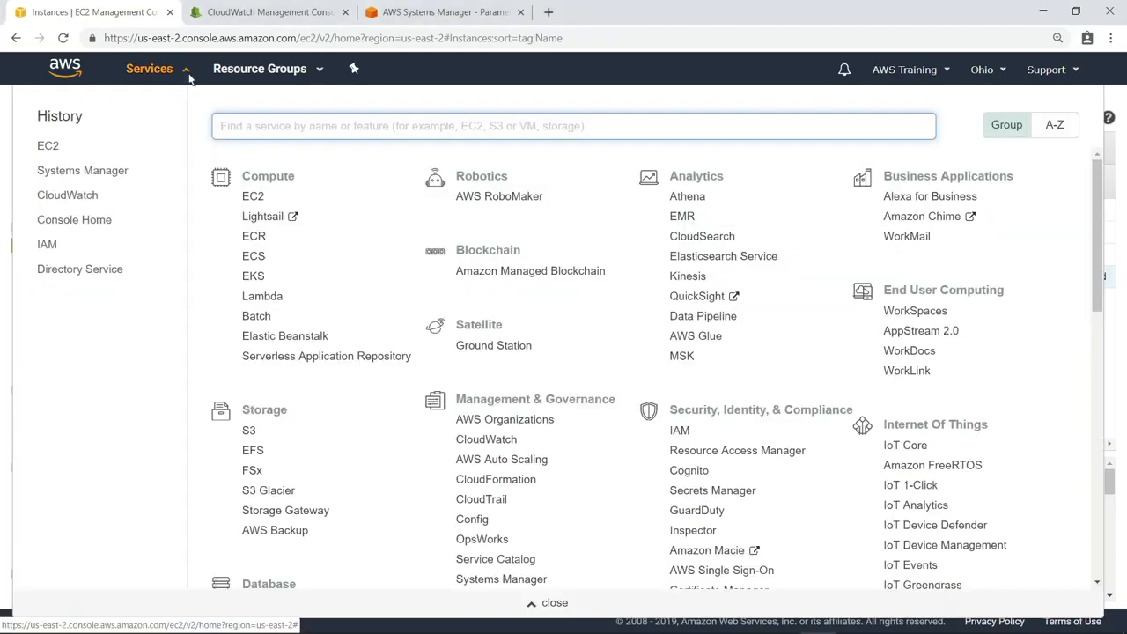
pyautogui.click(80, 272)
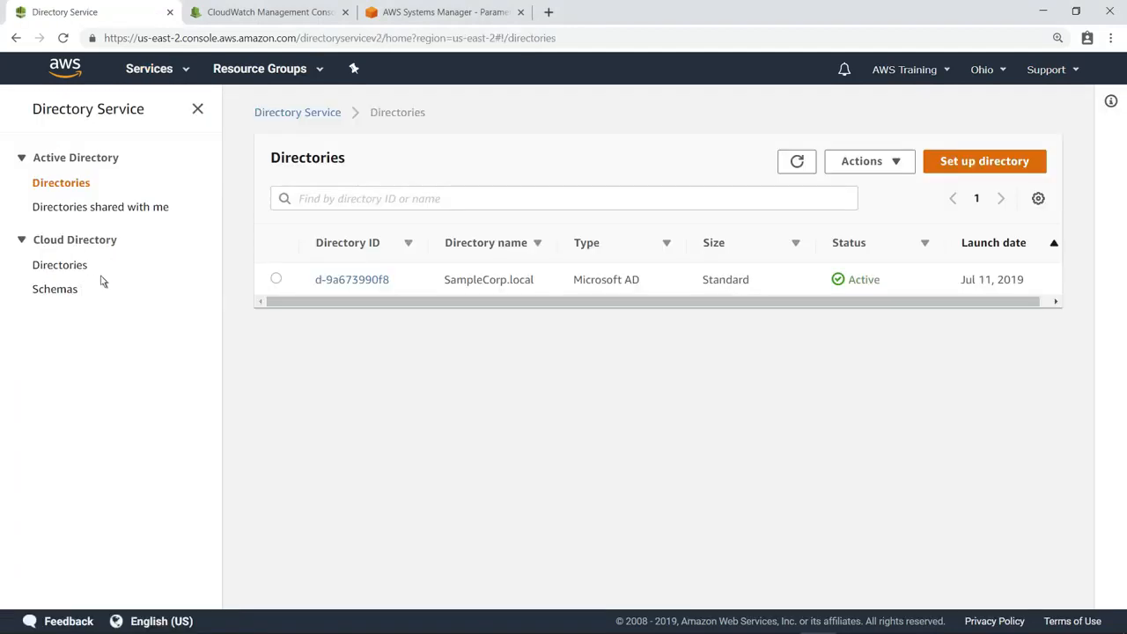
pyautogui.click(375, 290)
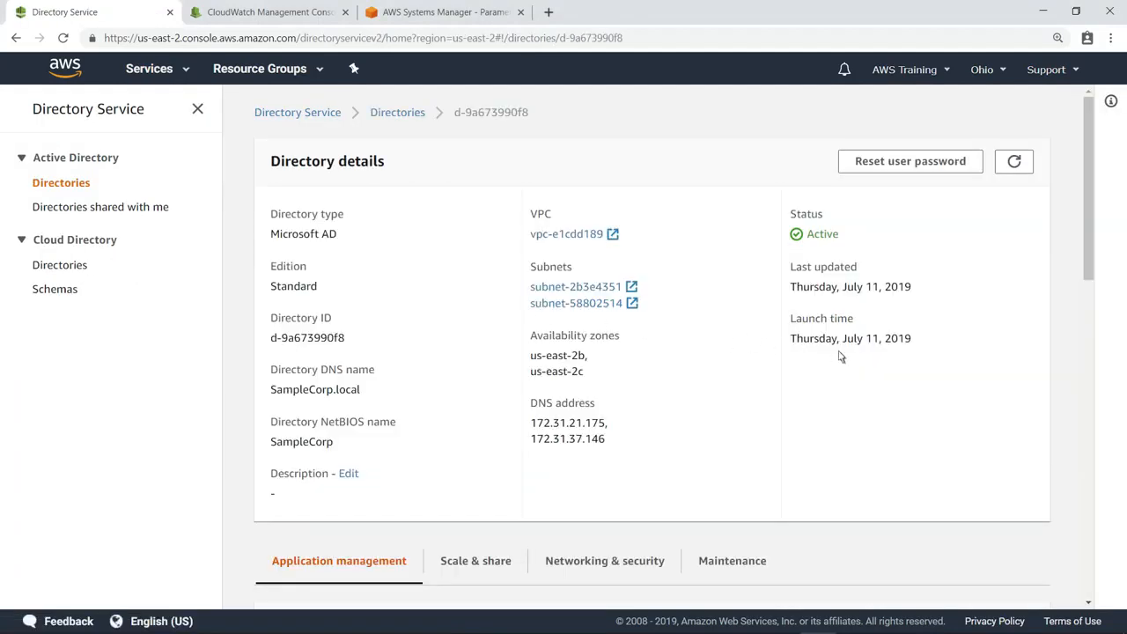
# Enable log forwarding for the SampleCorp.local directory to the existing CloudWatch log group WindowsSecurityLogs
pyautogui.scroll(-1, 1090, 392)
pyautogui.scroll(-3, 1090, 392)
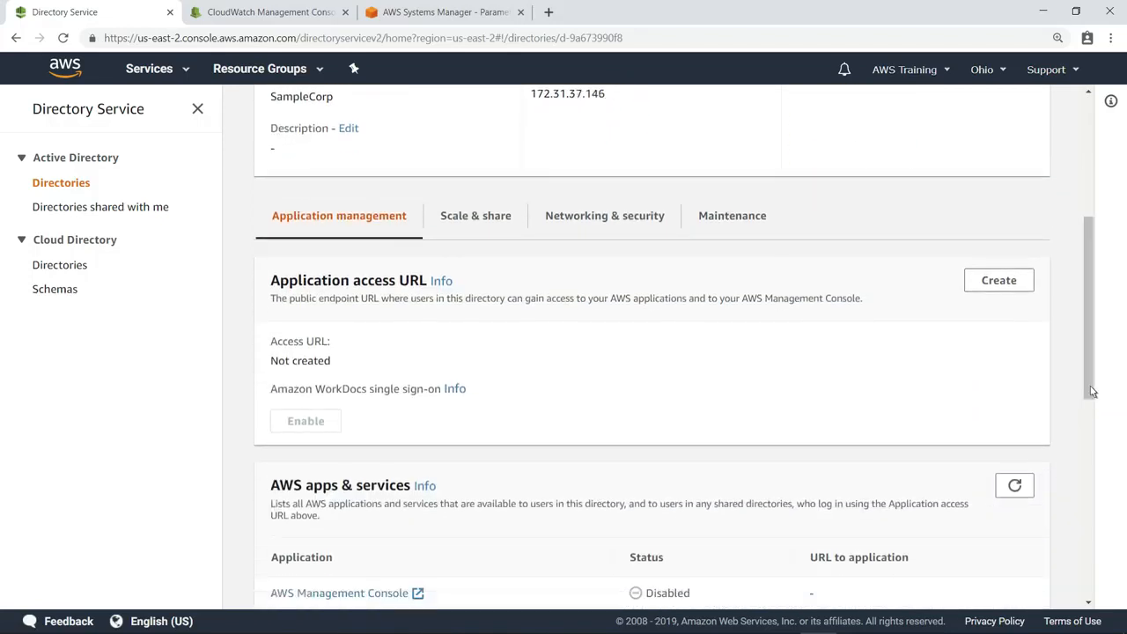
pyautogui.click(638, 226)
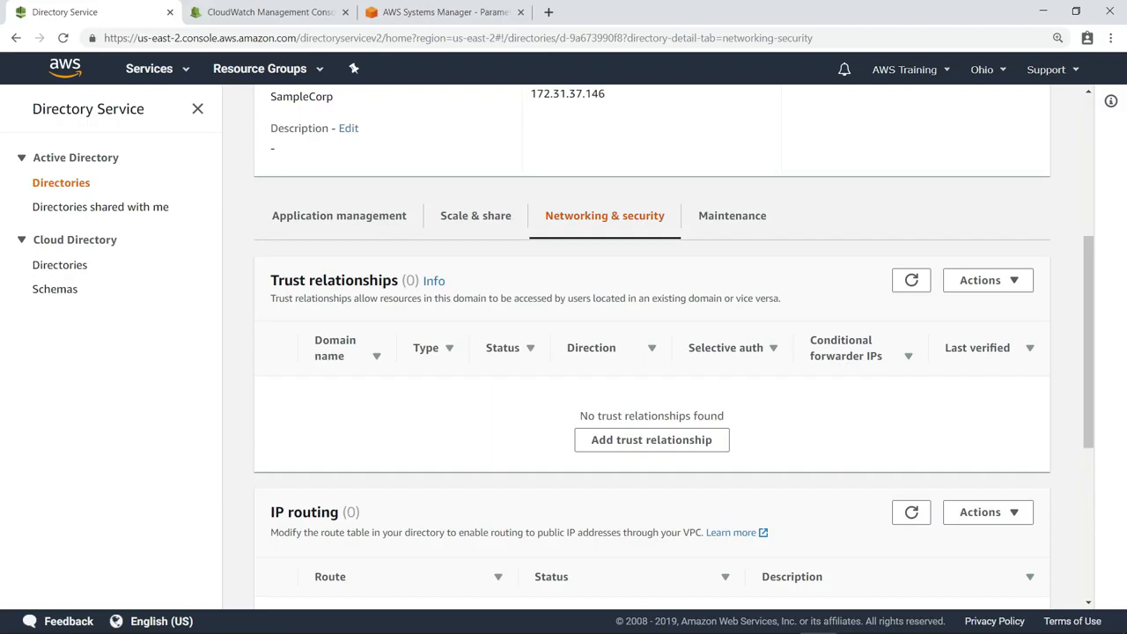
pyautogui.scroll(-3, 1090, 504)
pyautogui.scroll(-2, 1083, 489)
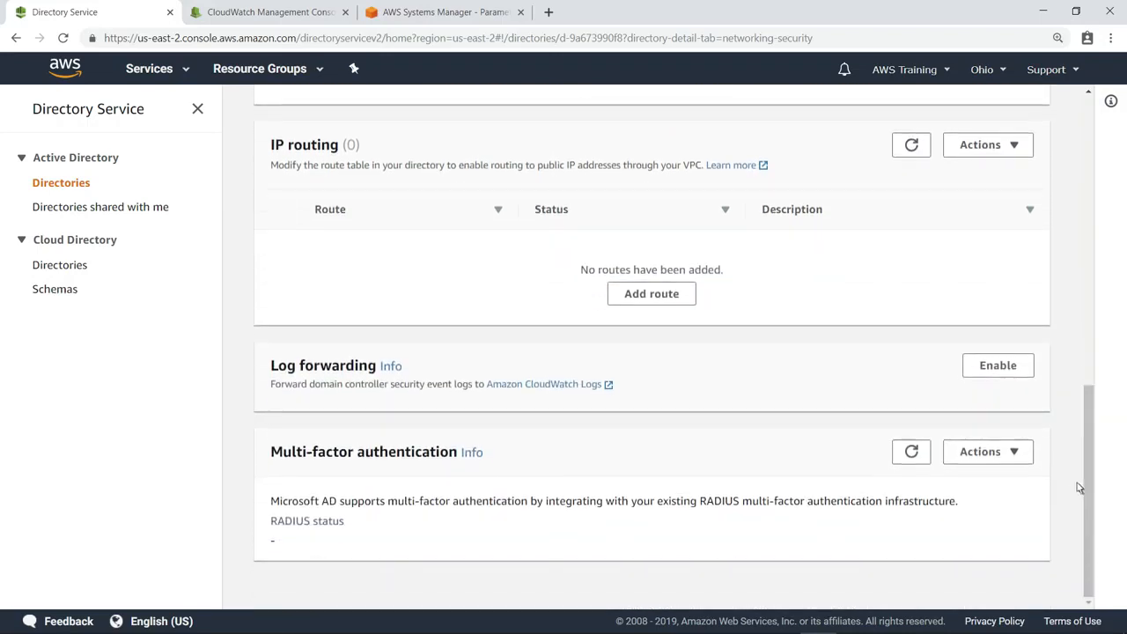
pyautogui.click(1008, 375)
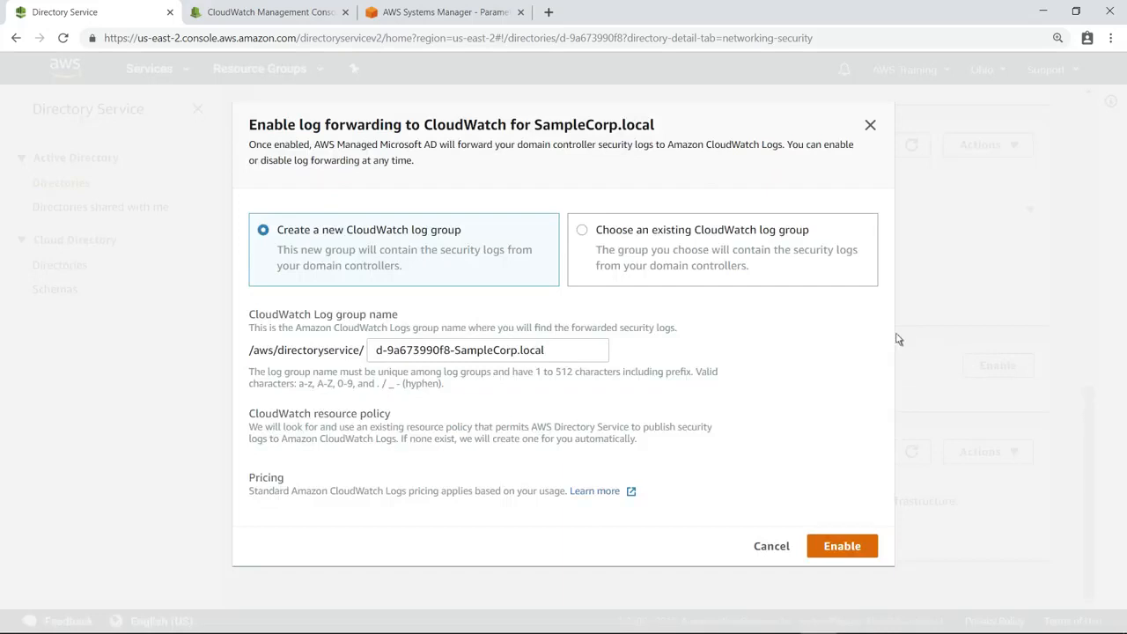
pyautogui.click(583, 232)
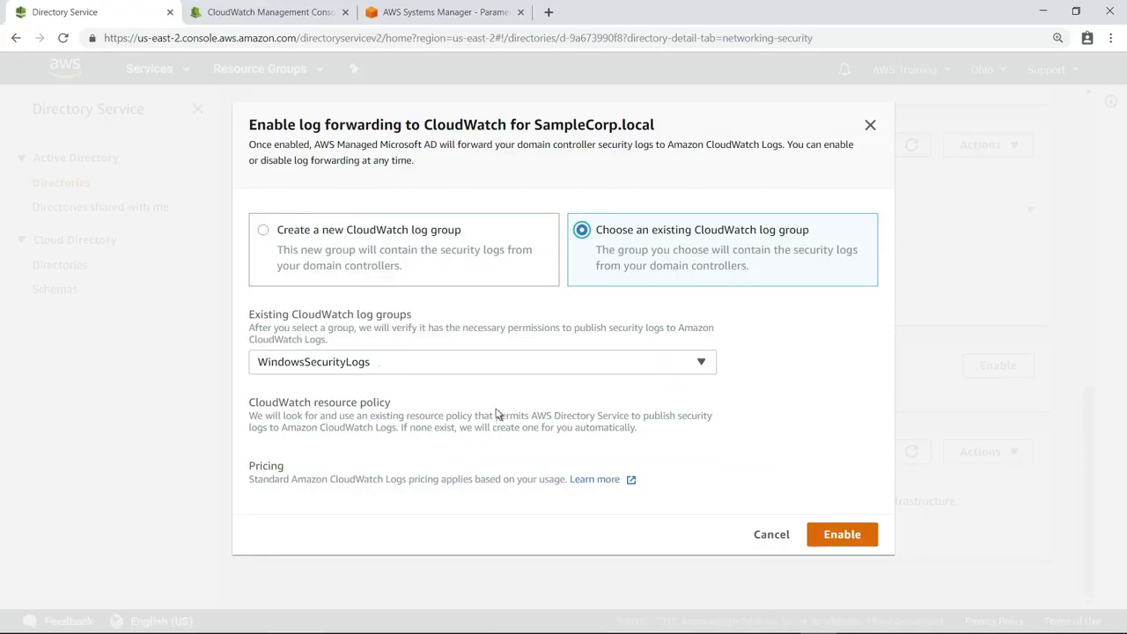
pyautogui.click(851, 543)
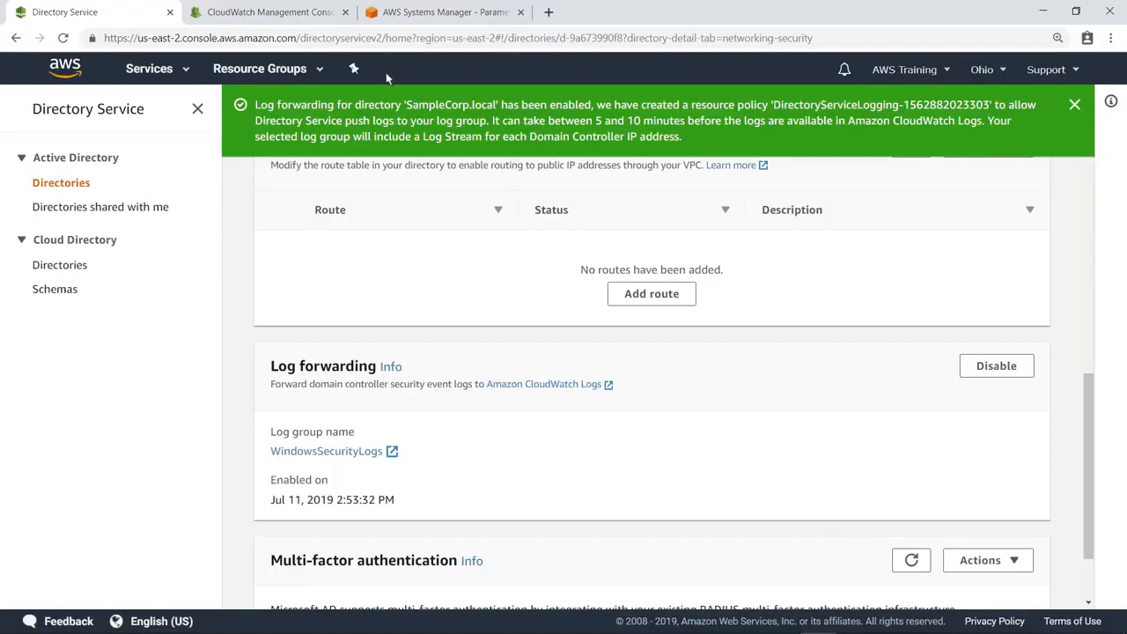
pyautogui.click(335, 21)
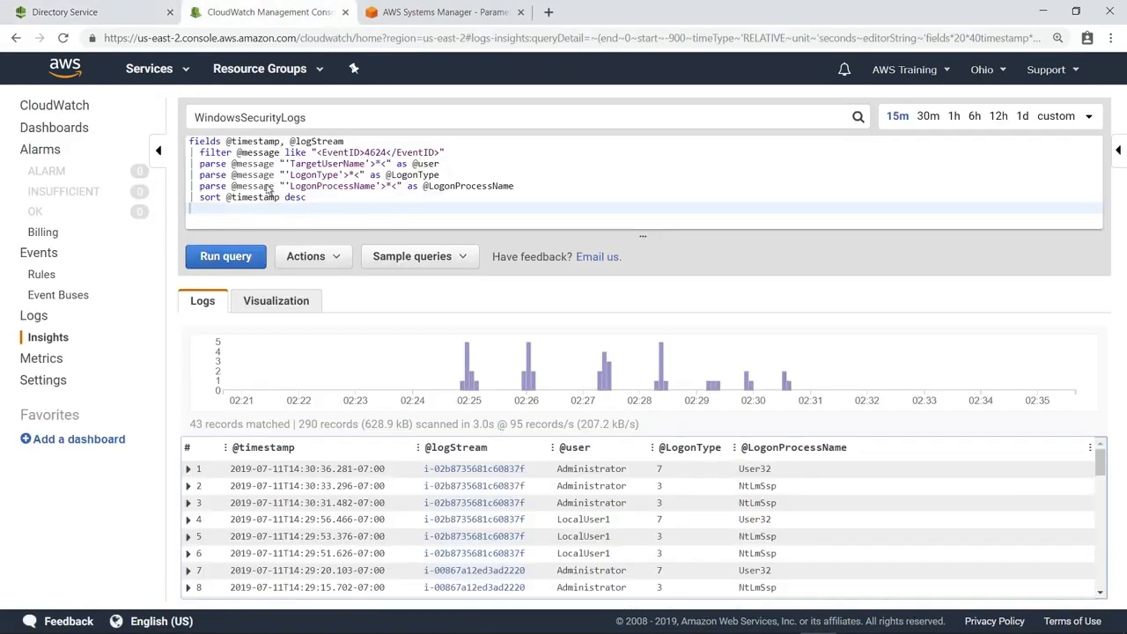
pyautogui.click(235, 259)
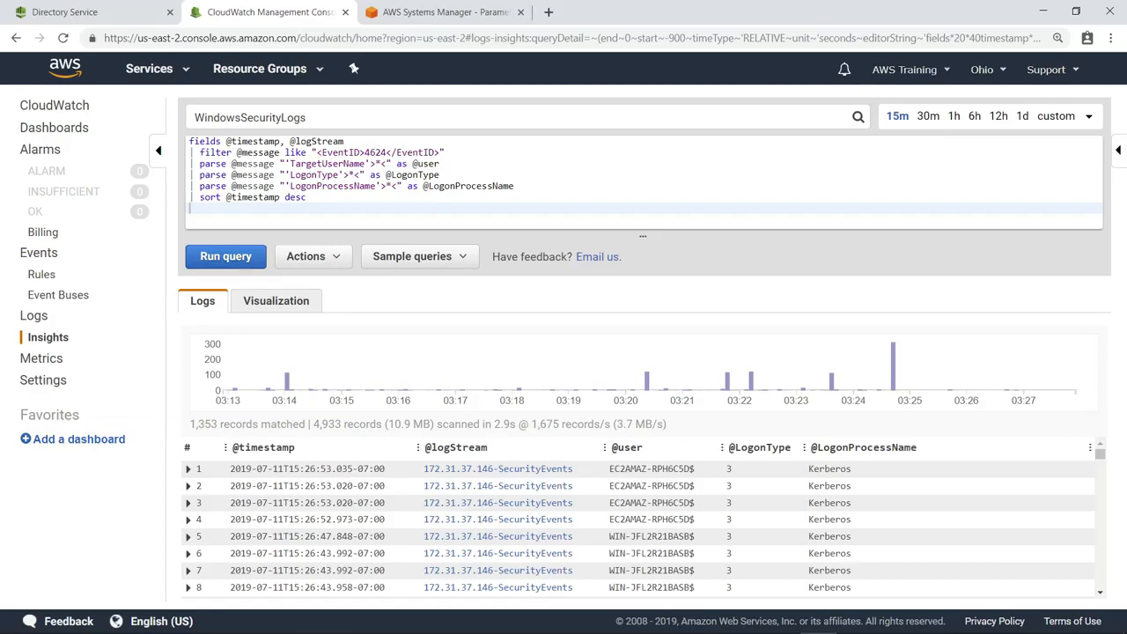
pyautogui.click(521, 187)
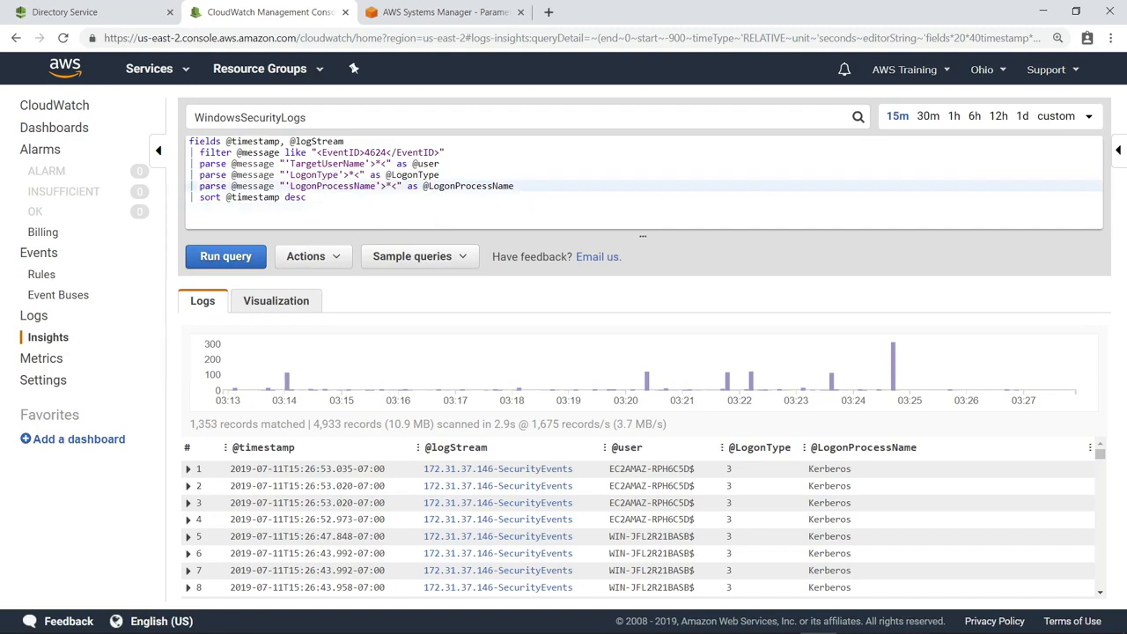
pyautogui.write('| filter @user like /[^\\$]$/')
pyautogui.click(236, 262)
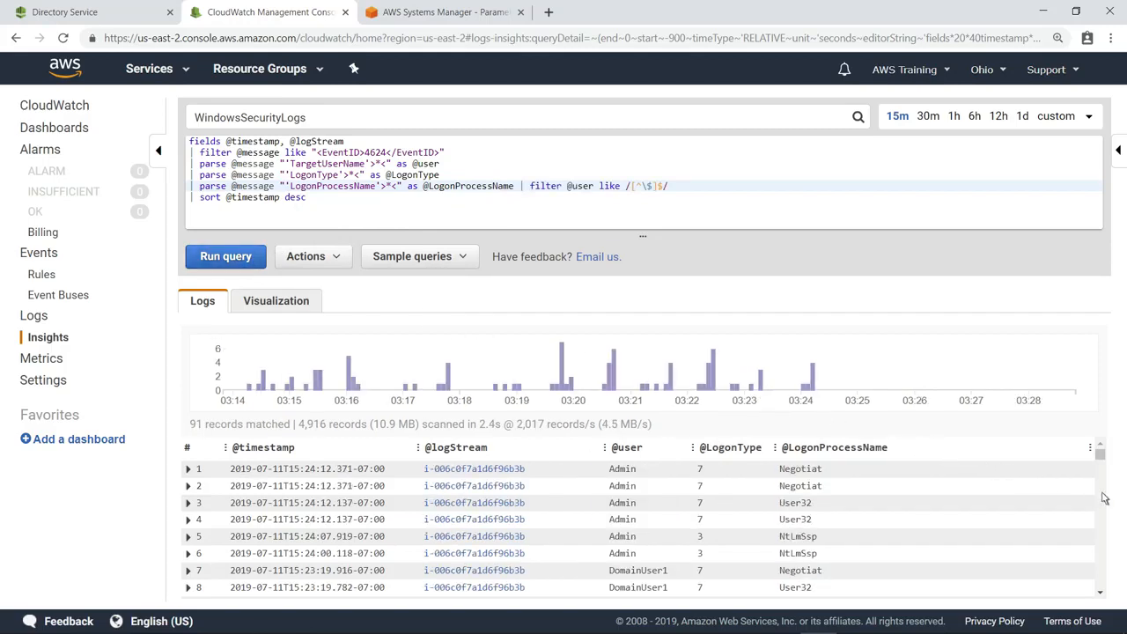
pyautogui.scroll(-3, 1105, 498)
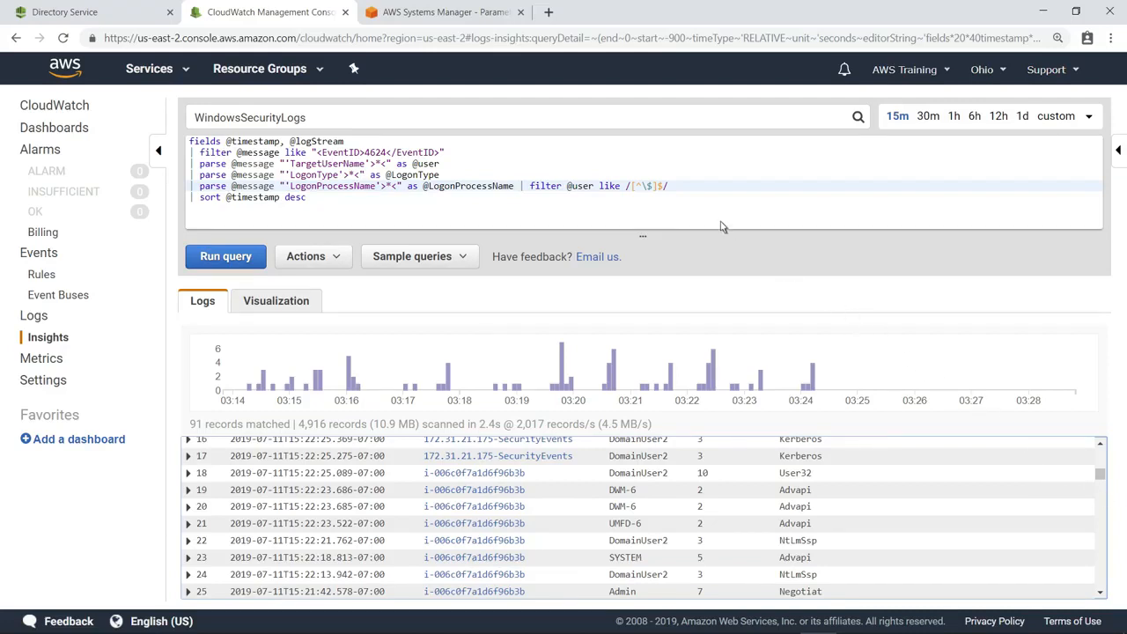
pyautogui.write('| filter @user like /[^SYSTEM]/')
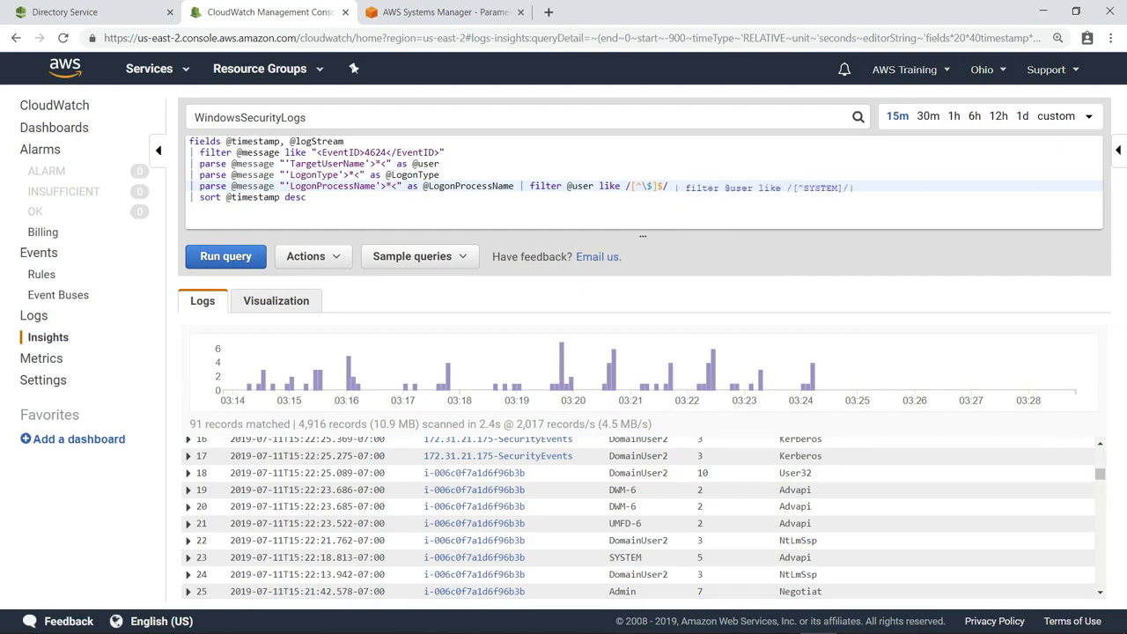
pyautogui.click(225, 256)
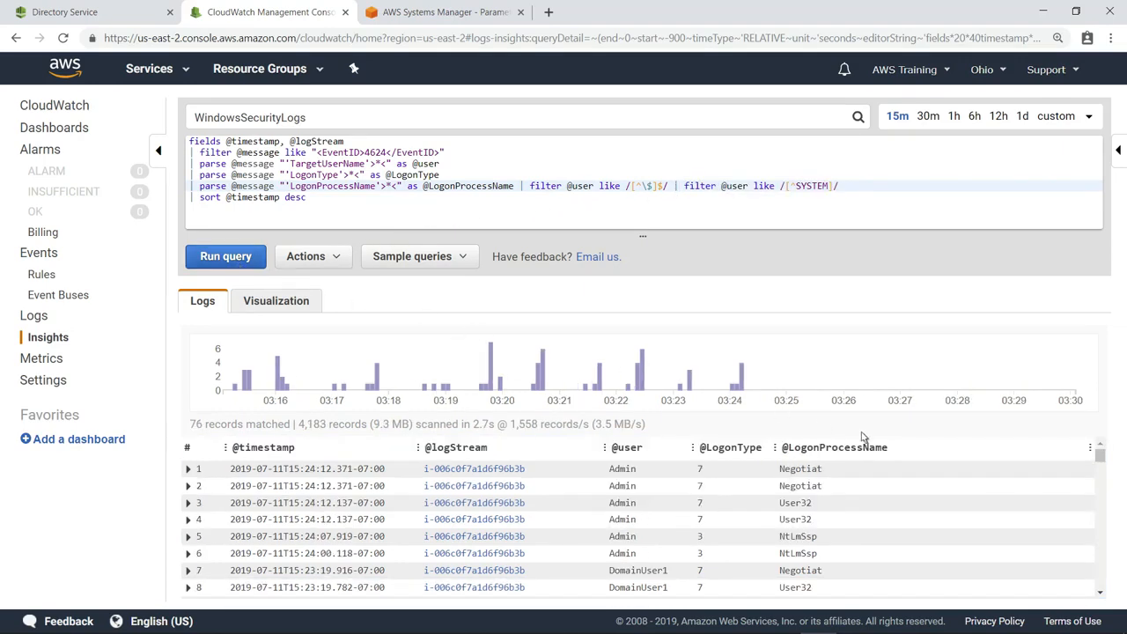
pyautogui.scroll(-2, 1105, 503)
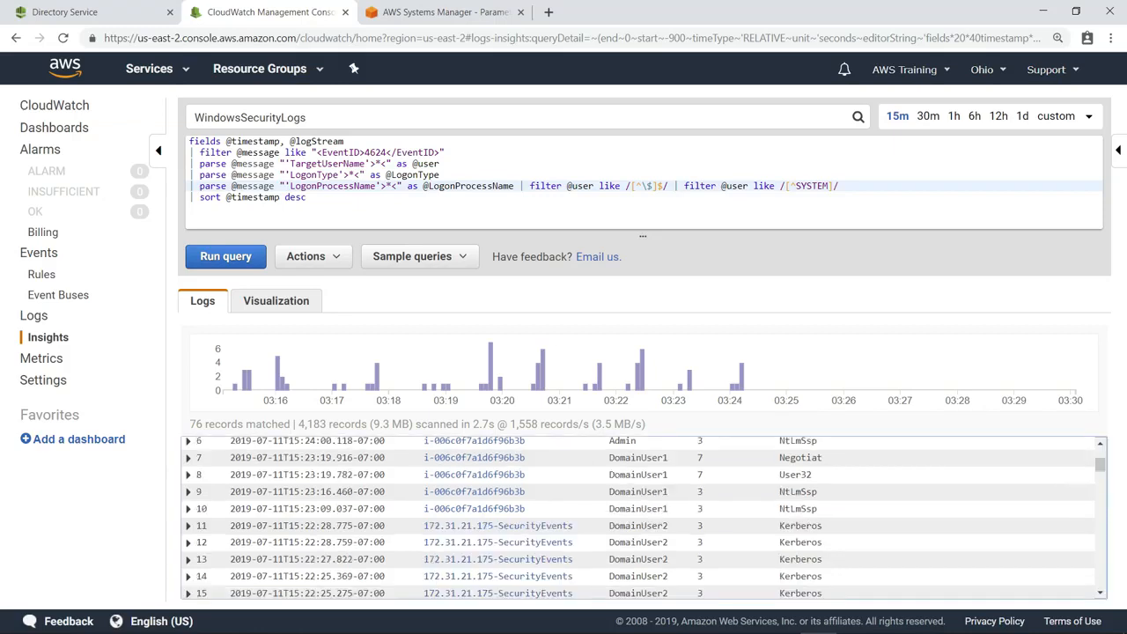